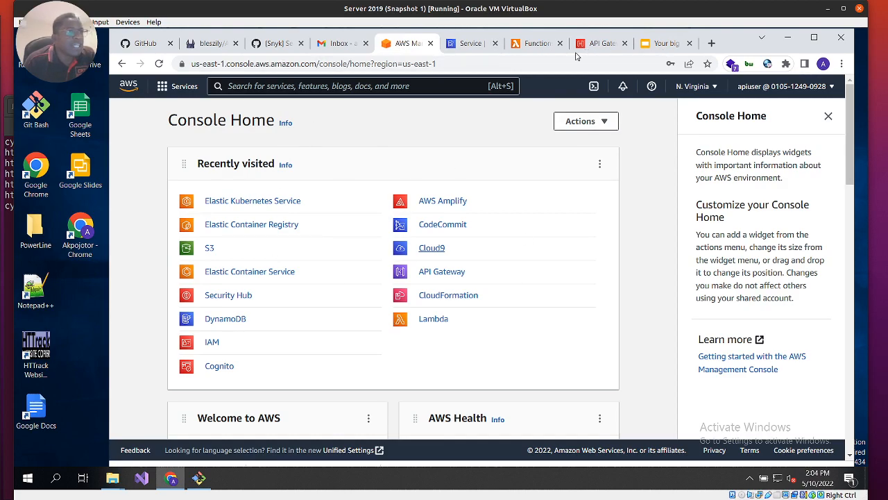
Start a new DynamoDB table and name it http-crud-items
left_click(462, 44)
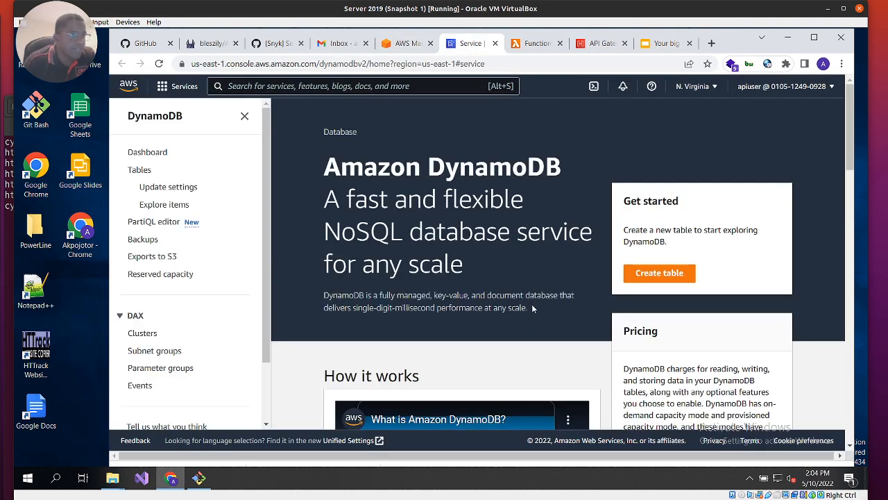
left_click(660, 273)
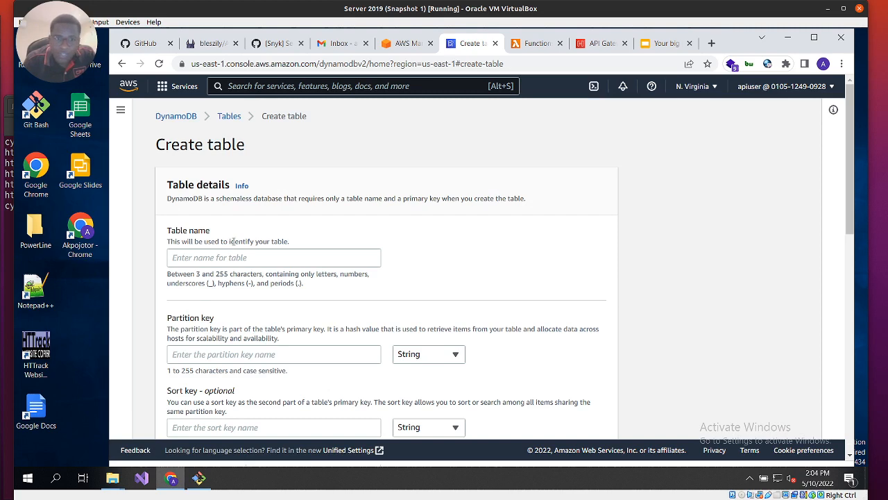
scroll(231, 241, "down", 1)
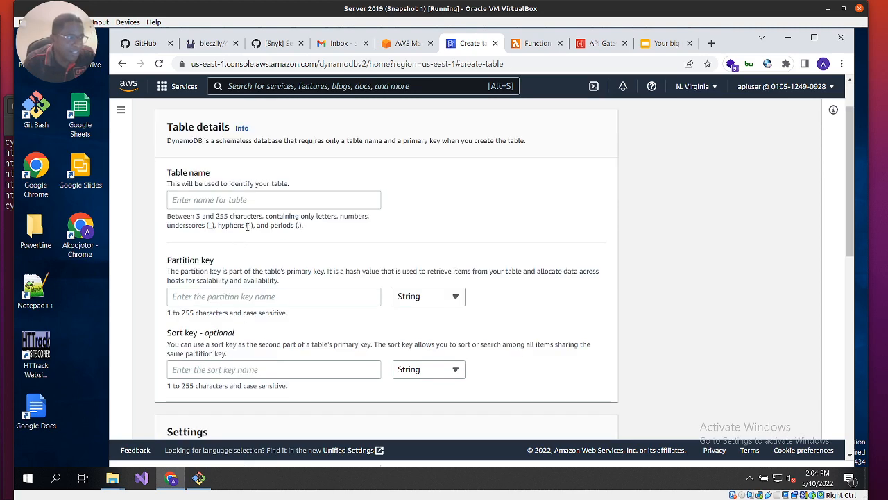
left_click(230, 200)
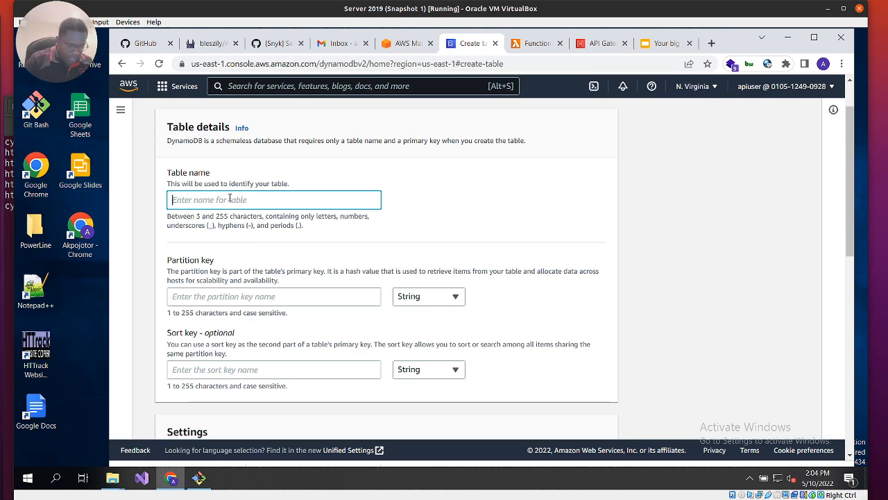
type("http")
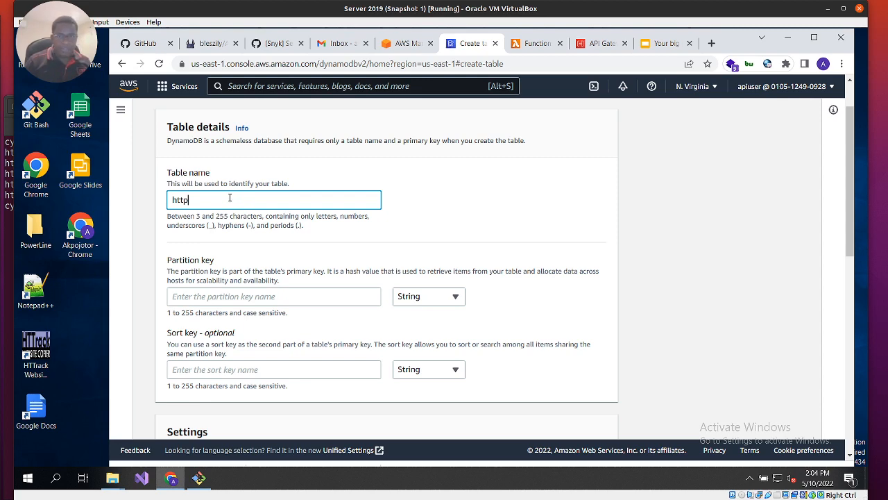
type("-c")
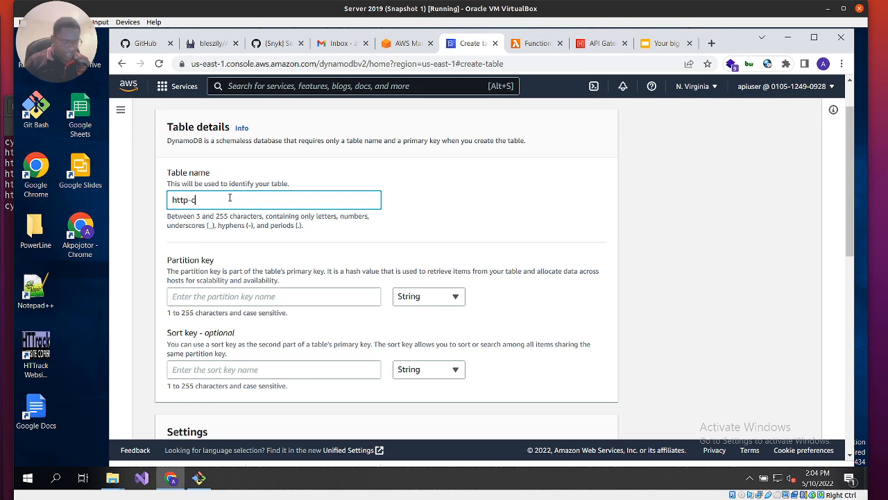
type("rud")
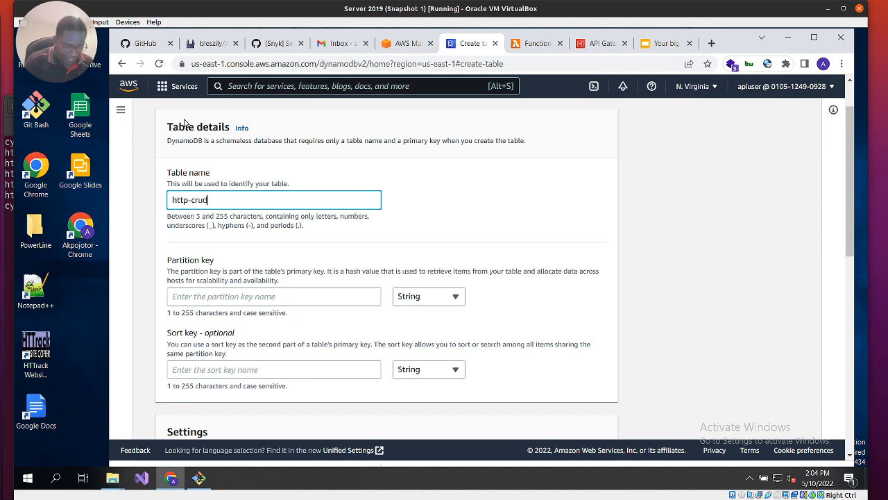
type("-items")
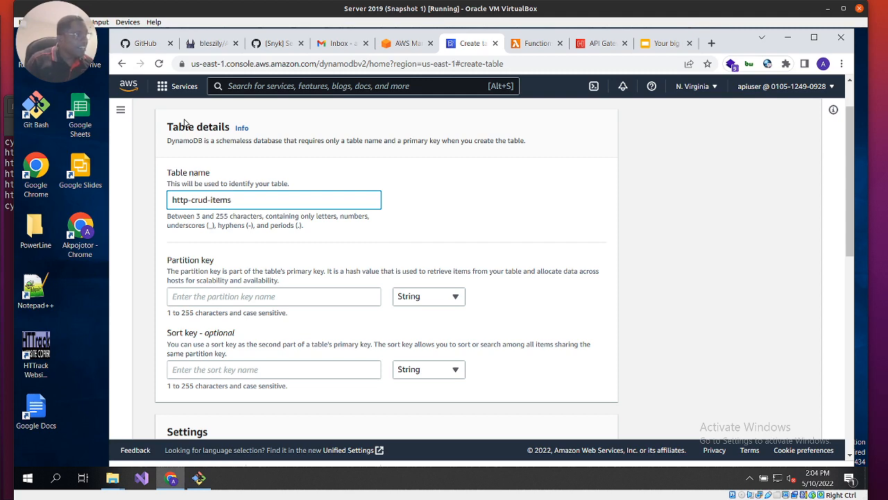
Define the table's partition key as id, keeping the String type
left_click(214, 299)
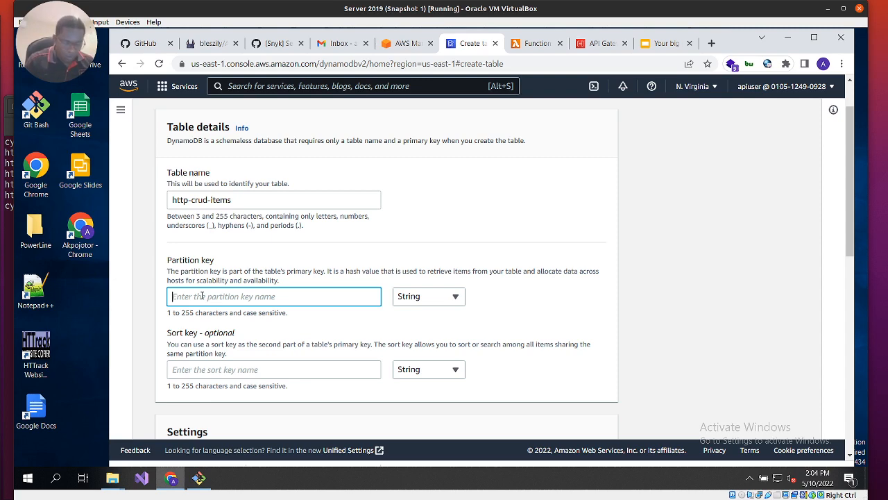
type("id")
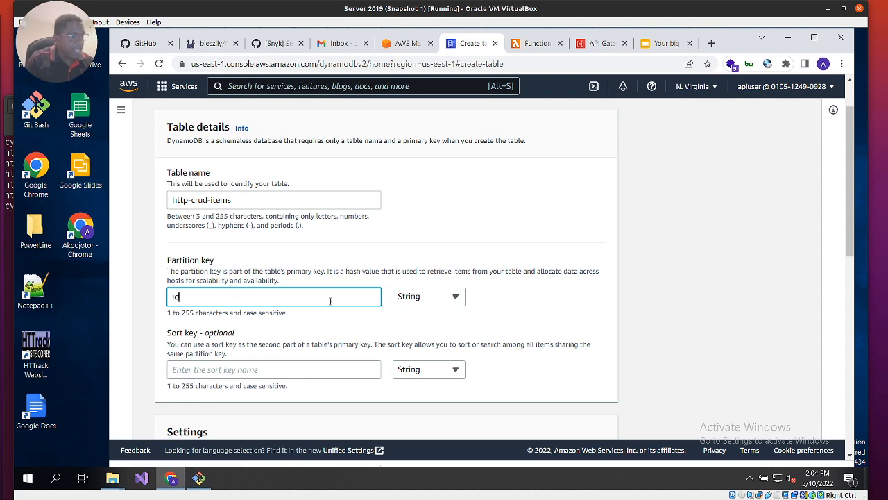
left_click(458, 302)
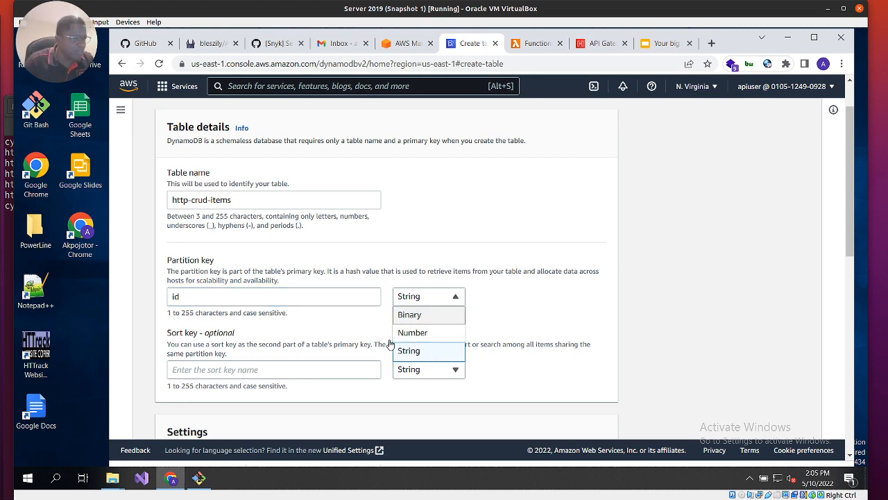
left_click(579, 310)
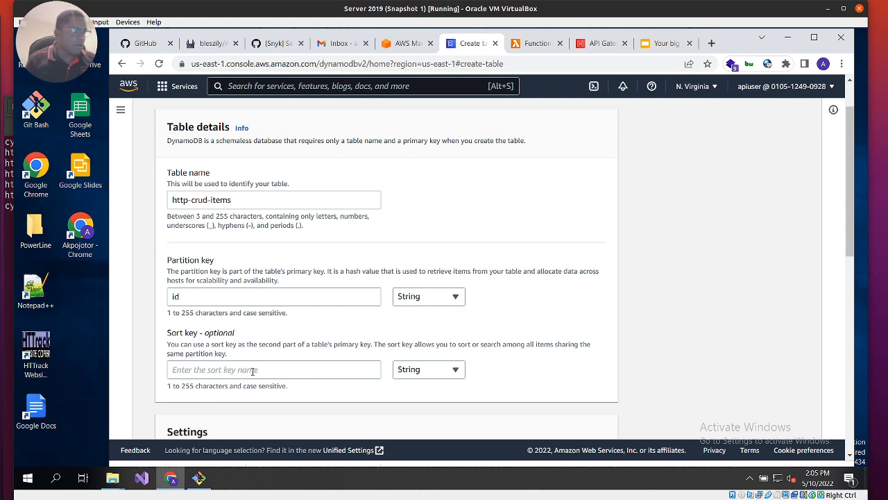
Review the default table settings and create the table with them, without a sort key or tags
scroll(343, 416, "down", 3)
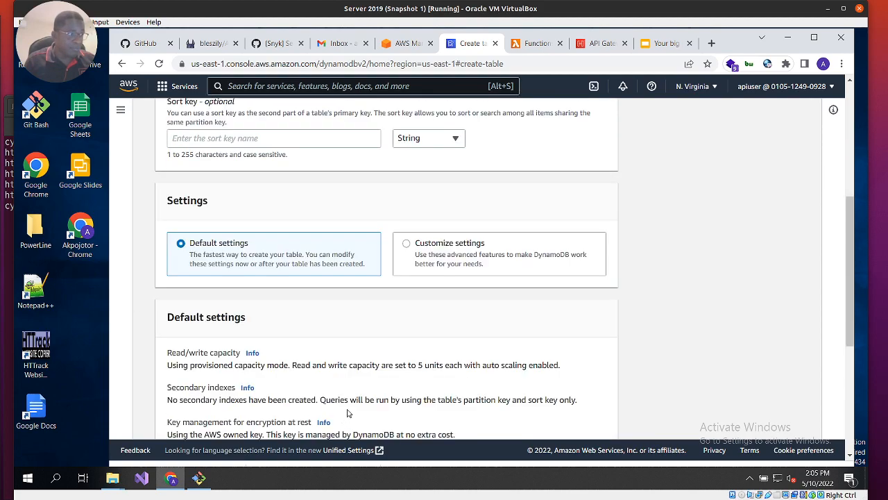
scroll(350, 375, "down", 2)
scroll(347, 340, "up", 2)
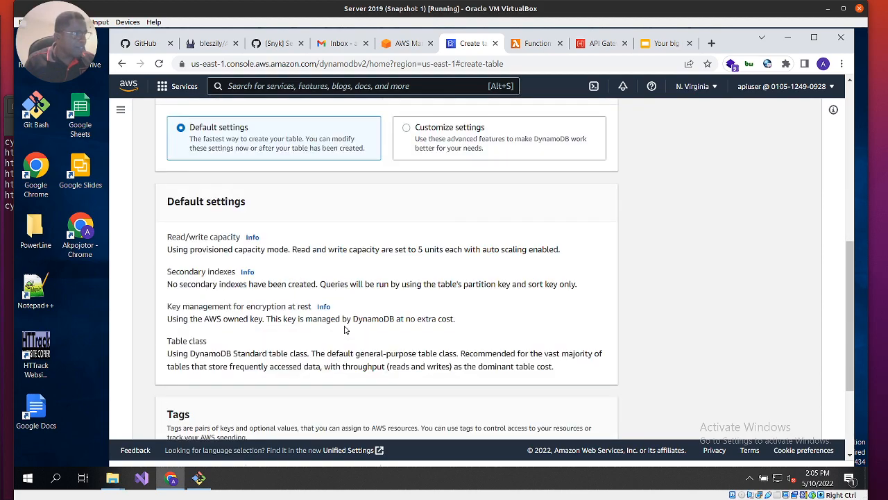
scroll(346, 329, "down", 3)
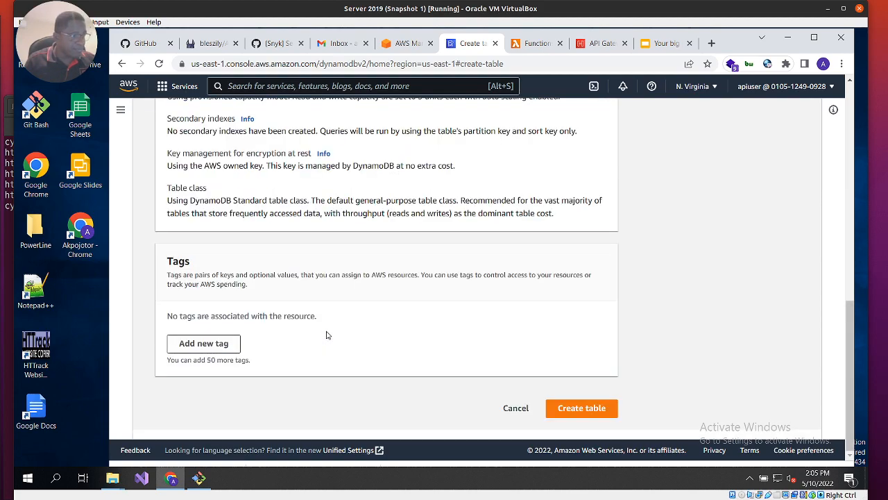
left_click(587, 412)
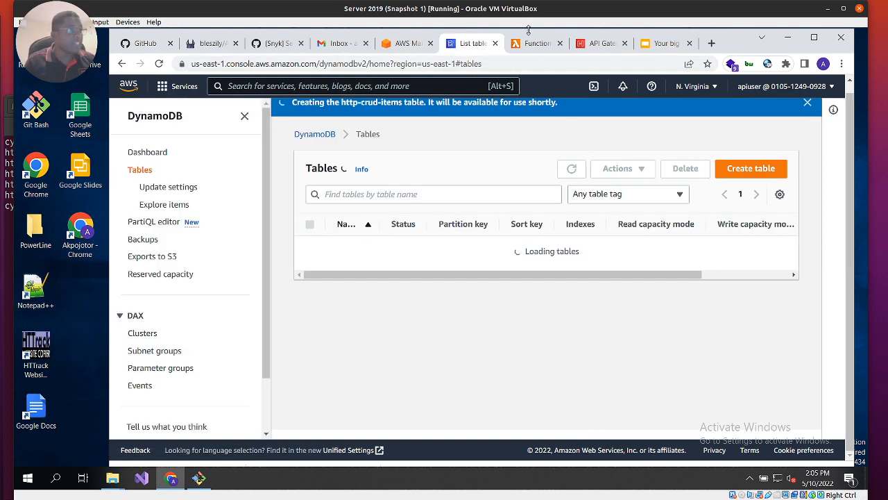
Check the session steps in the slides, and start creating a Lambda function authored from scratch
left_click(658, 44)
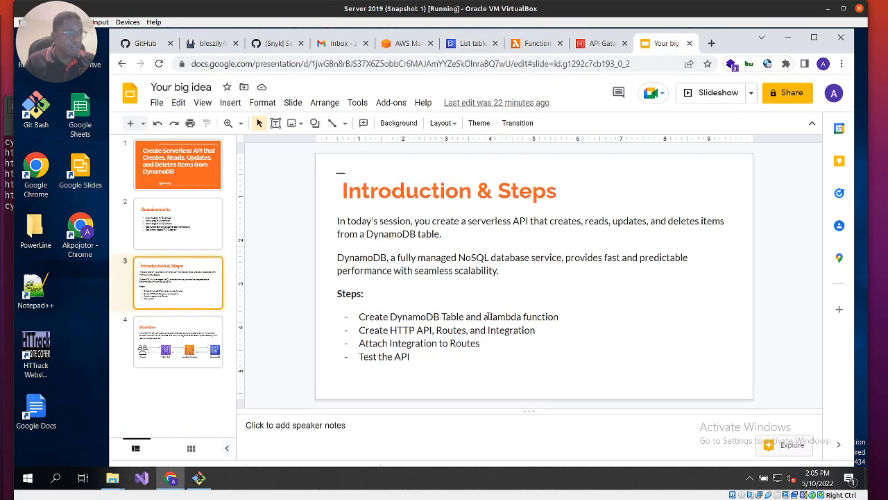
left_click(524, 44)
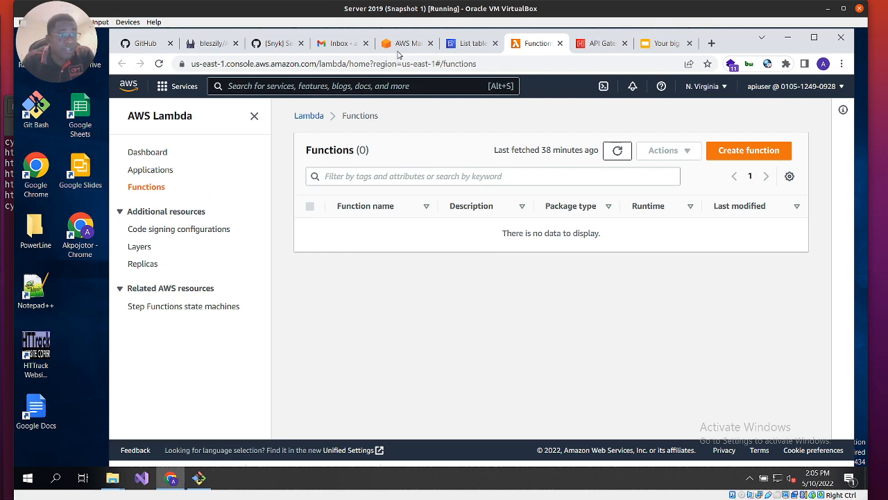
left_click(752, 152)
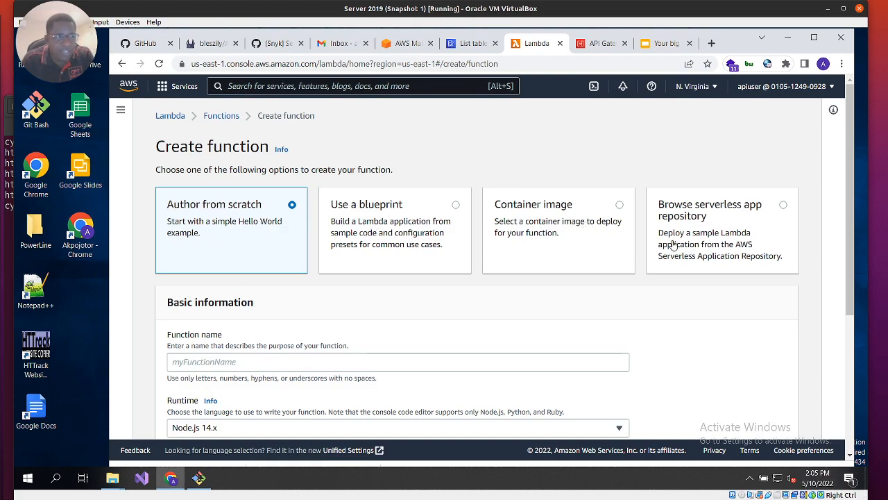
scroll(510, 304, "down", 3)
scroll(507, 310, "up", 3)
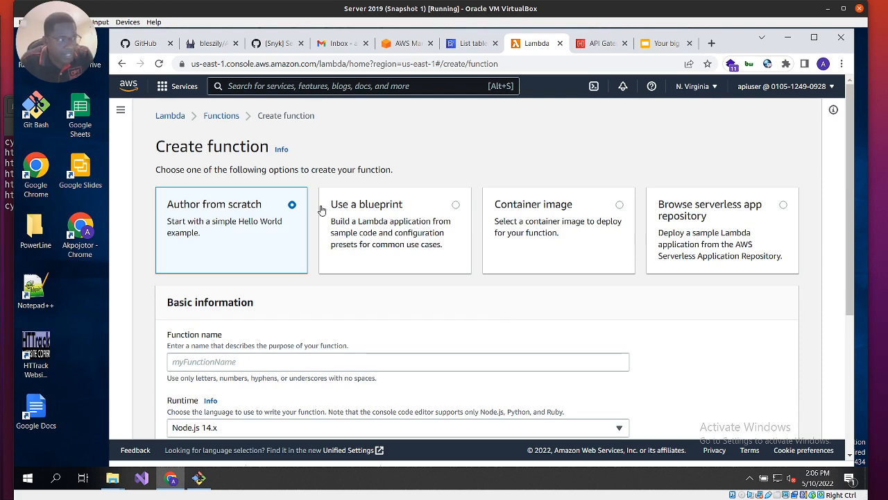
scroll(302, 292, "down", 2)
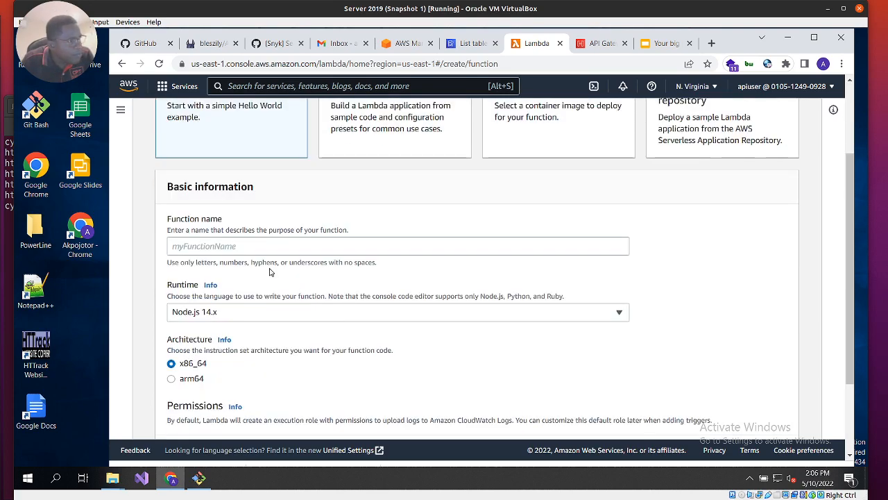
Name the Lambda function http-crud-function
left_click(215, 246)
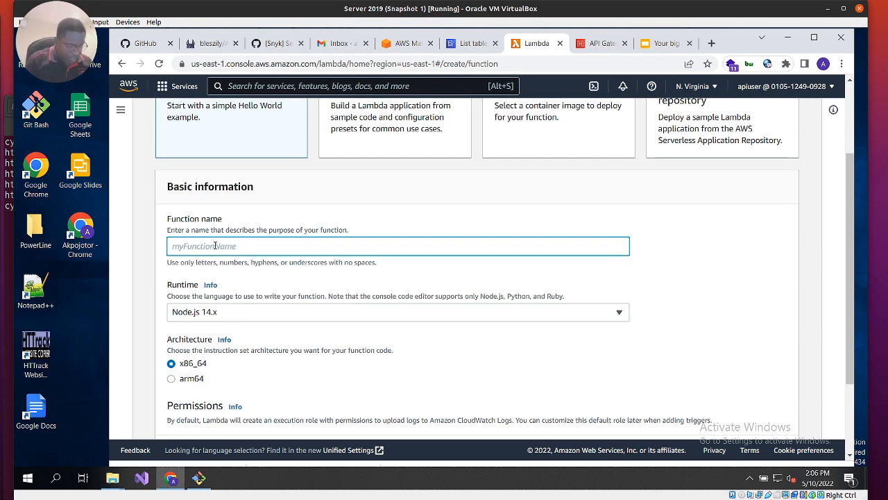
type("http-")
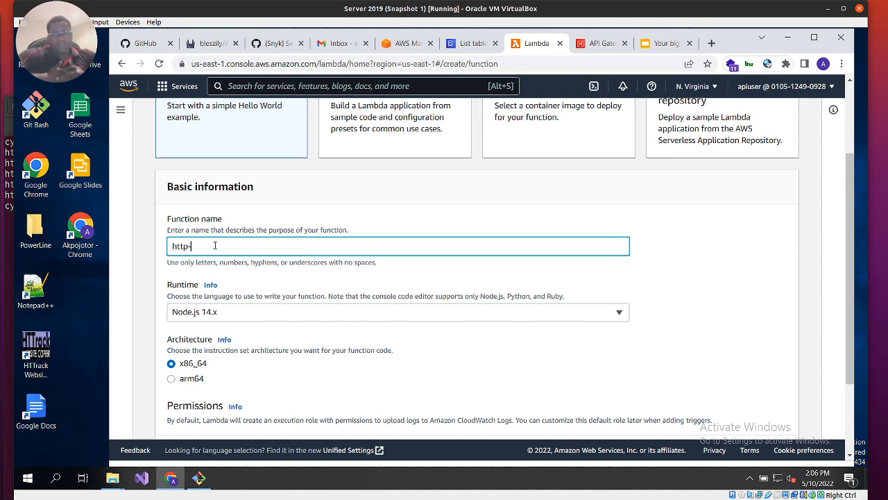
type("crud")
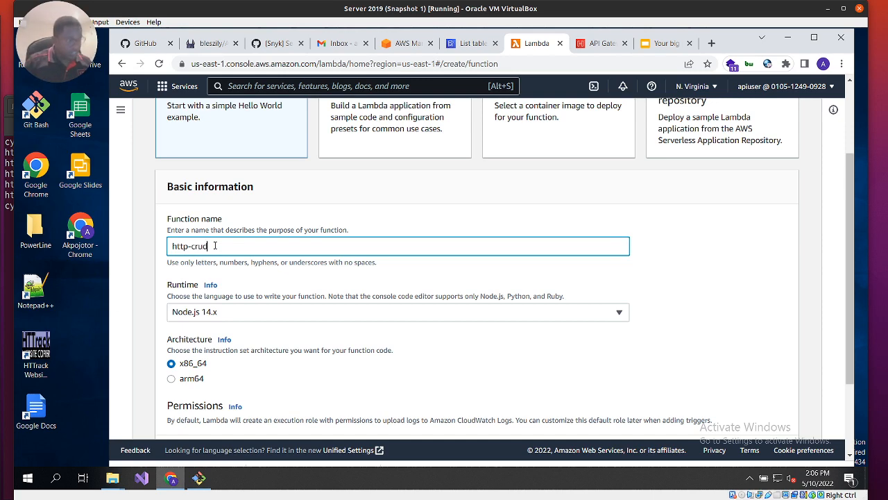
type("-f")
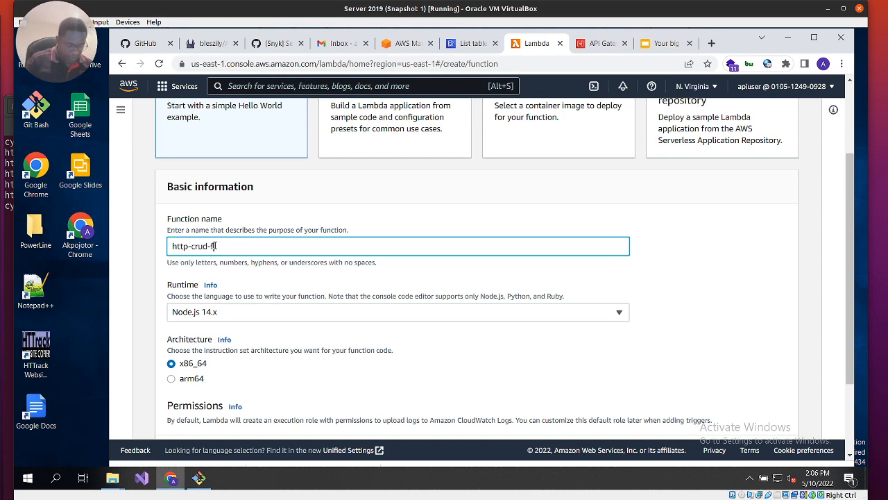
type("unction")
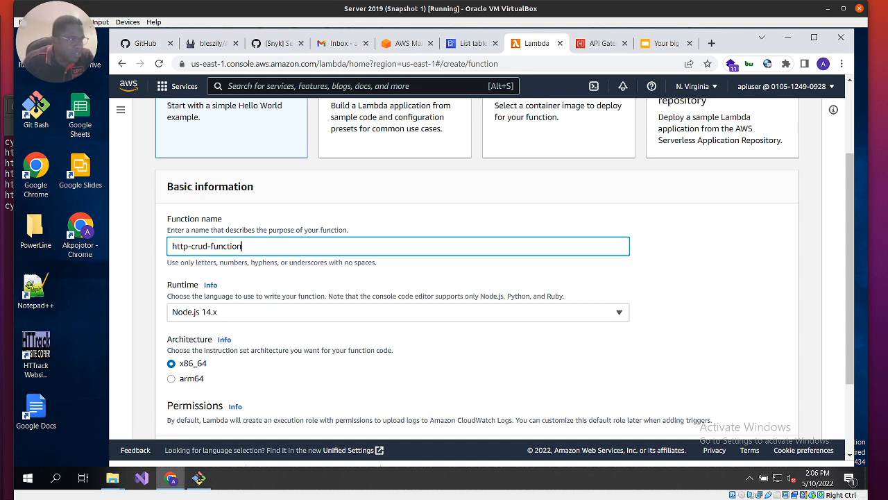
Review the supported runtimes and set the function's runtime to Node.js 12.x
left_click(292, 316)
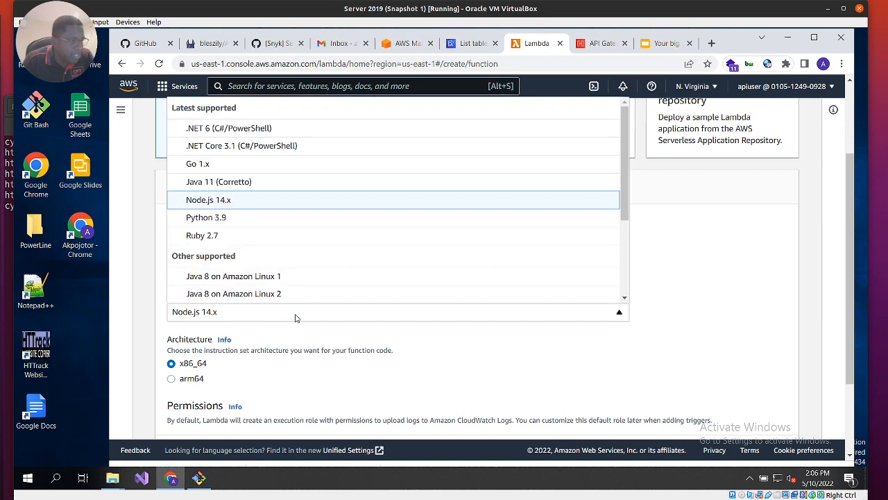
scroll(310, 270, "down", 3)
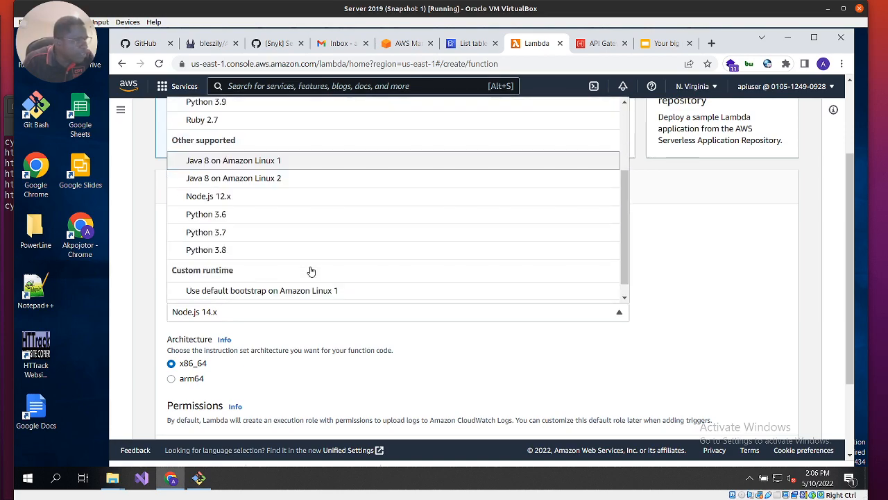
scroll(308, 261, "up", 3)
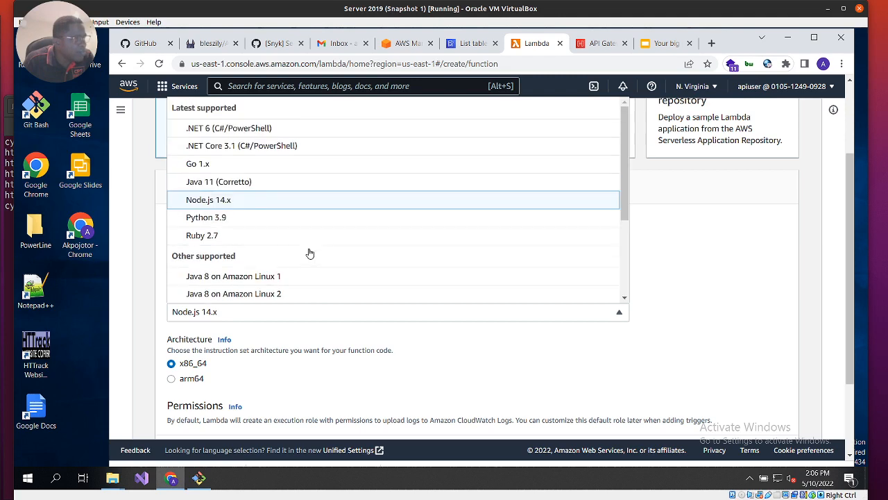
scroll(220, 259, "down", 3)
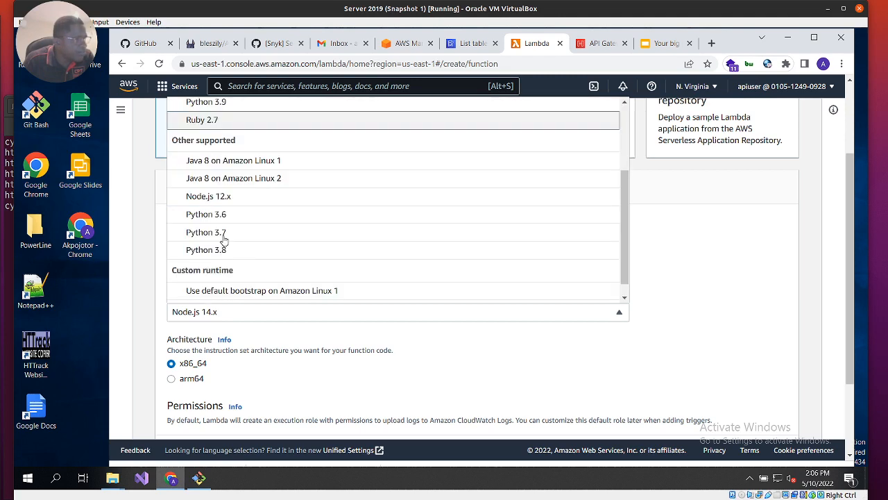
left_click(218, 199)
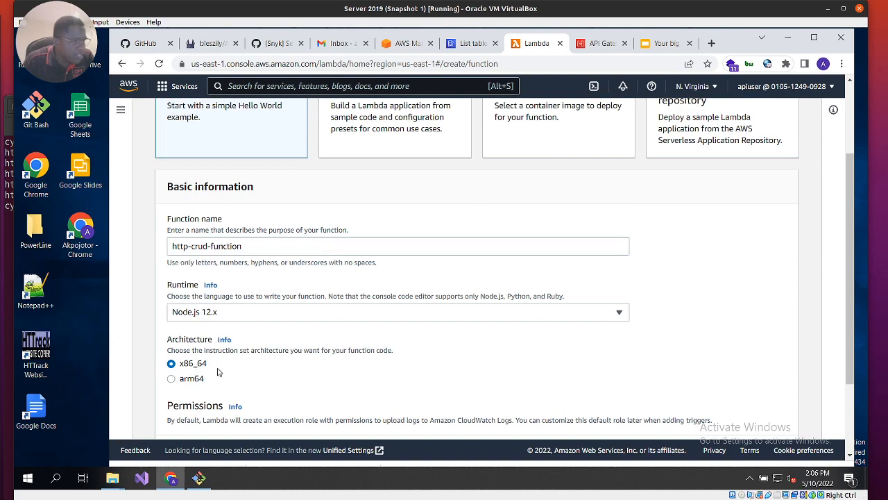
Change the function's default execution role to a new role created from AWS policy templates
scroll(222, 368, "down", 2)
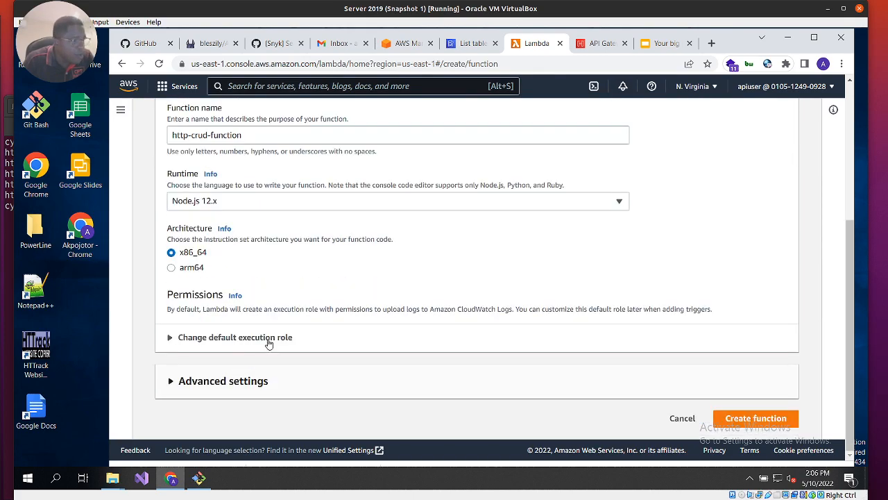
left_click(170, 337)
scroll(359, 360, "down", 3)
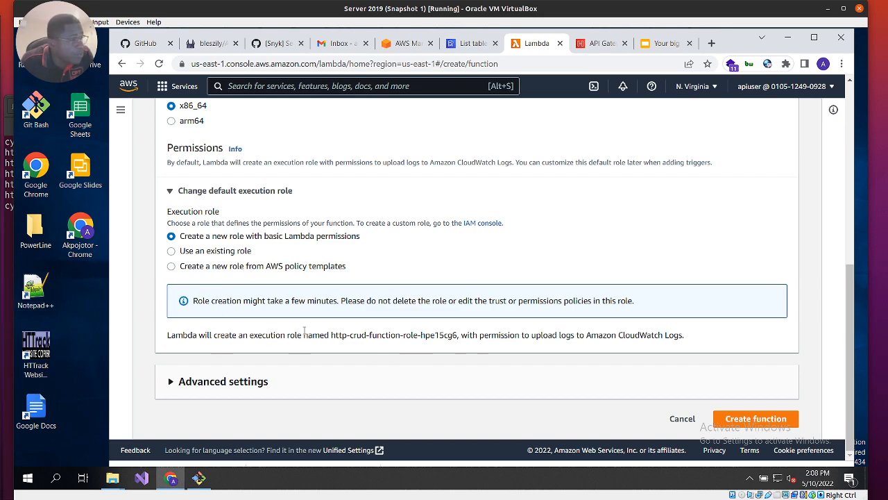
left_click(189, 269)
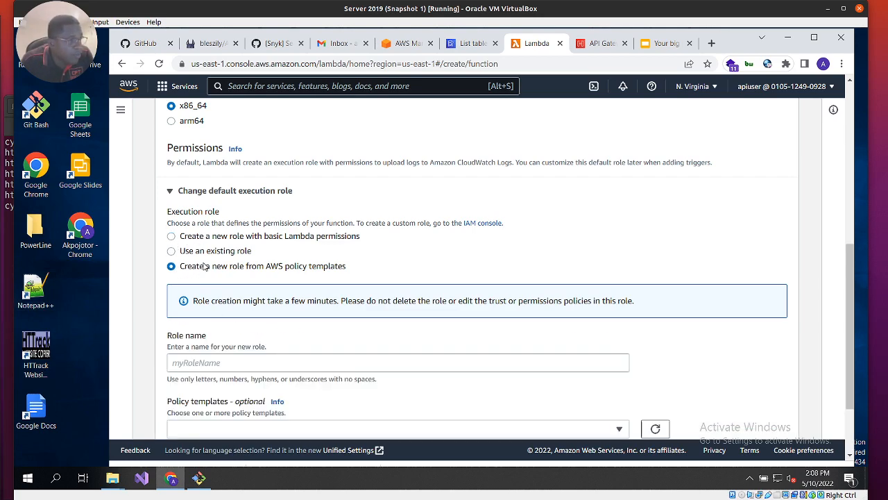
Name the new execution role http-crud-role
scroll(324, 321, "down", 2)
left_click(263, 264)
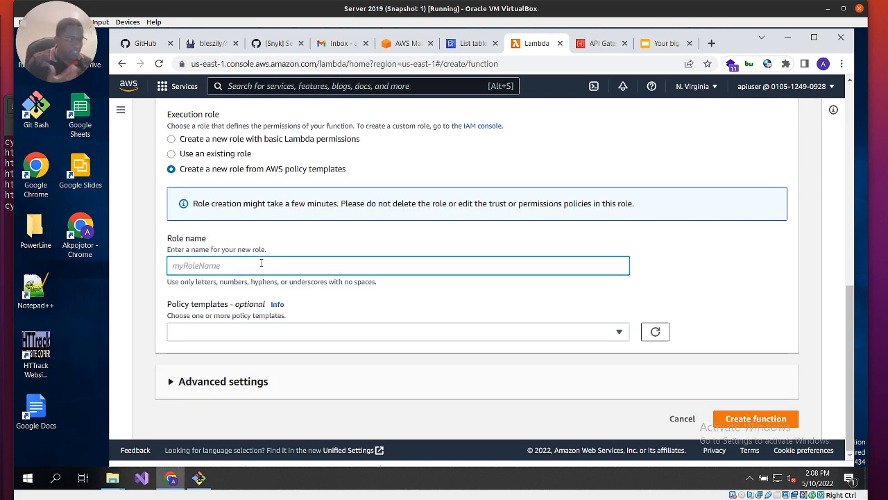
type("http")
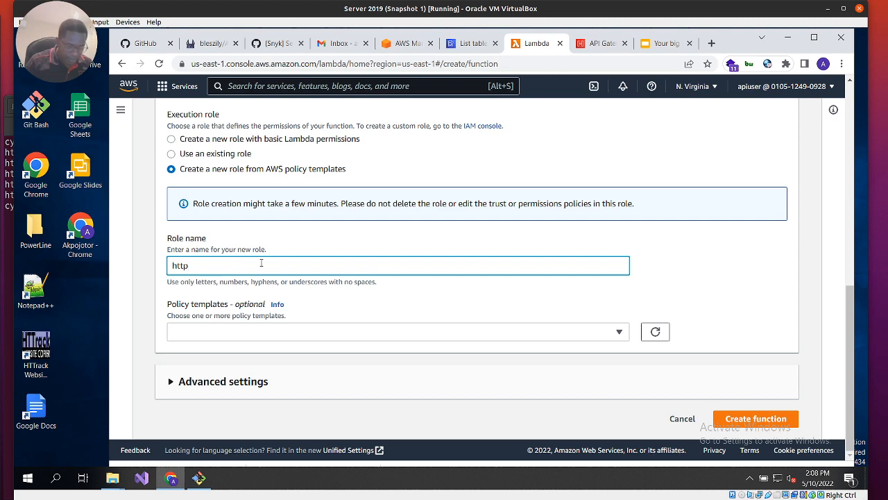
type("-crud")
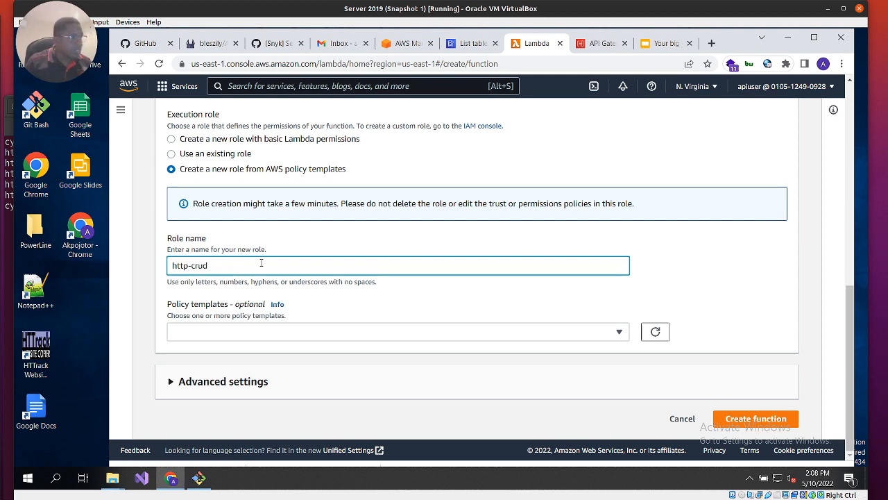
type("-")
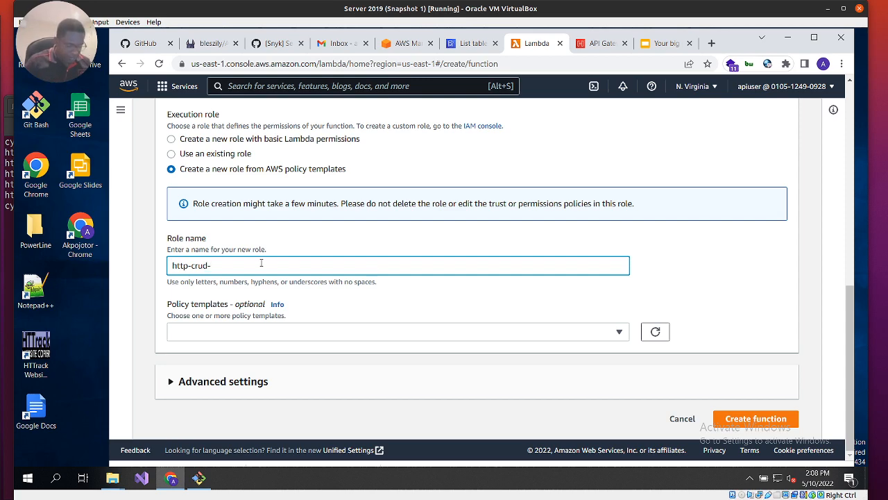
type("role")
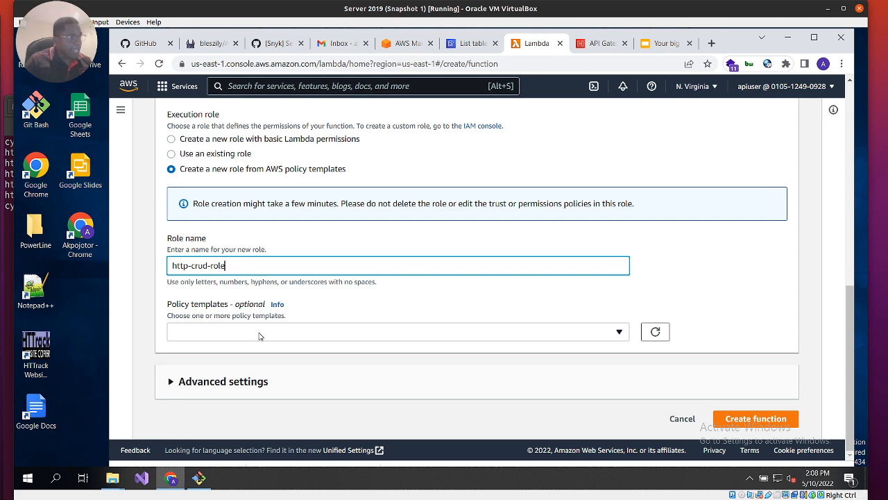
Find the Simple microservice permissions policy template for DynamoDB and assign it to the new role
left_click(259, 336)
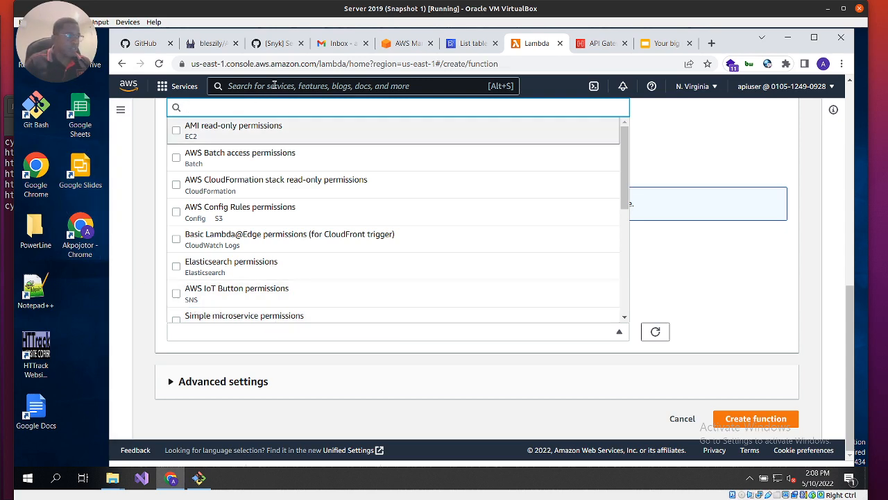
type("simp;e")
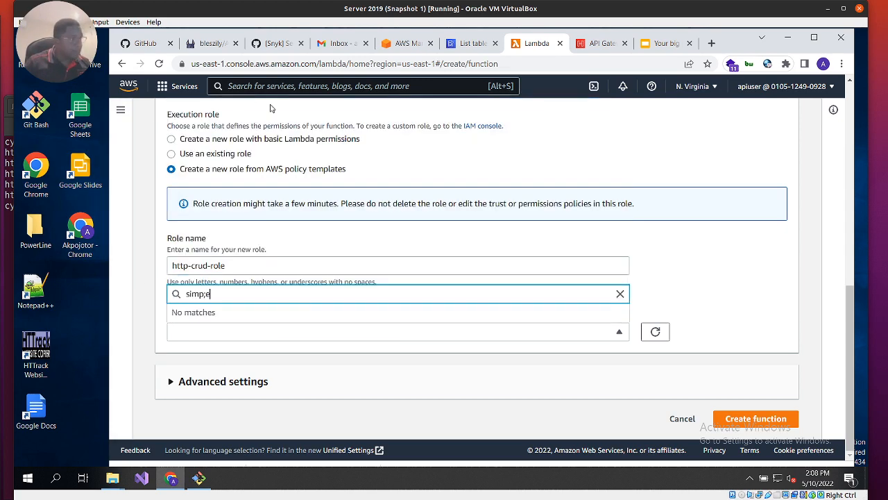
key("BackSpace")
key("BackSpace")
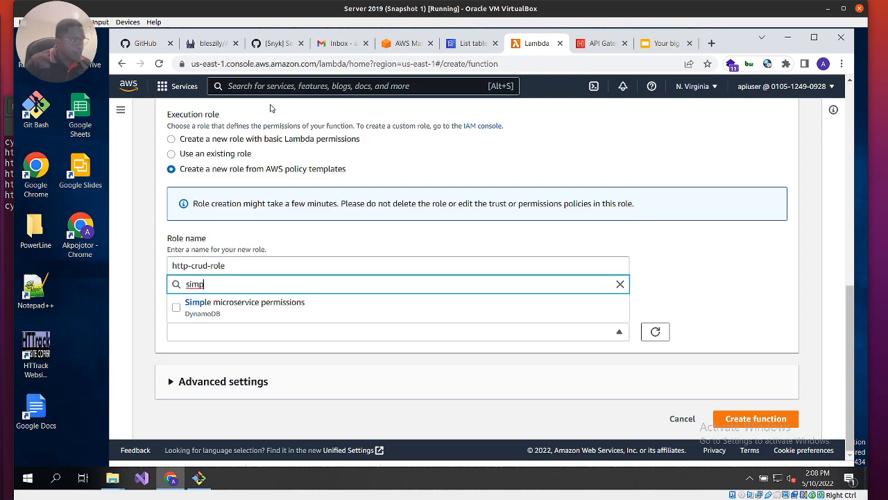
left_click(176, 308)
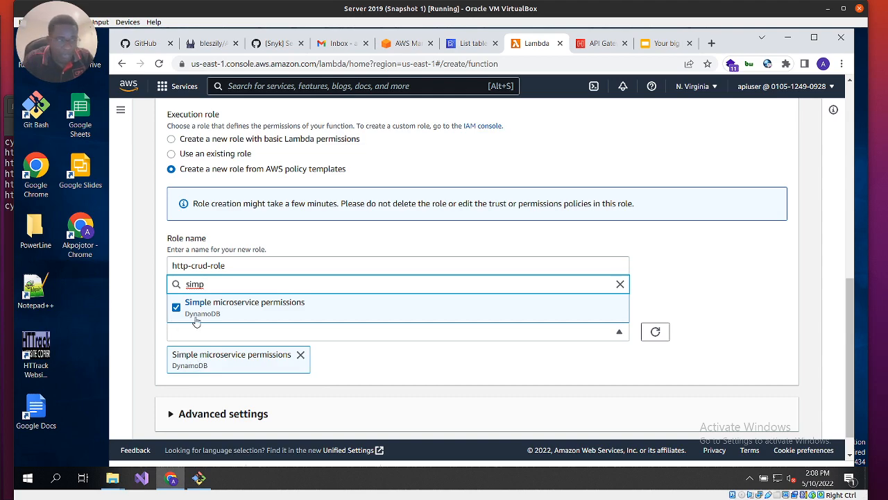
scroll(299, 381, "down", 1)
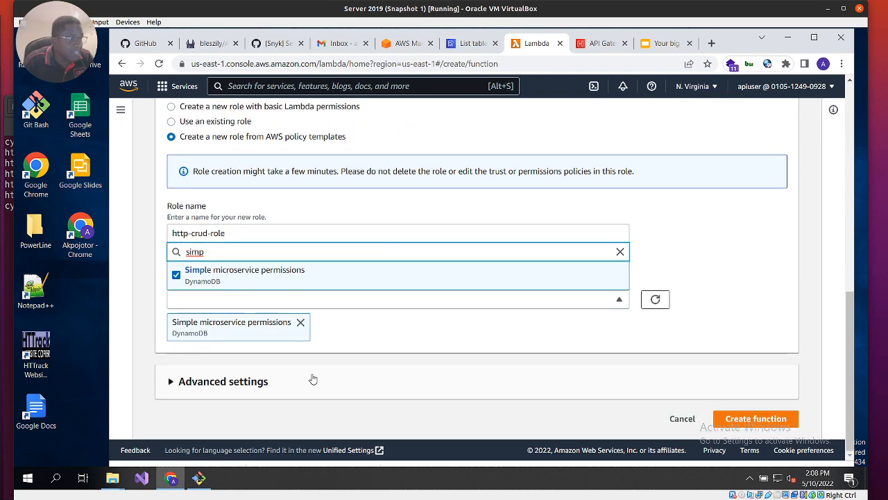
left_click(214, 279)
left_click(199, 313)
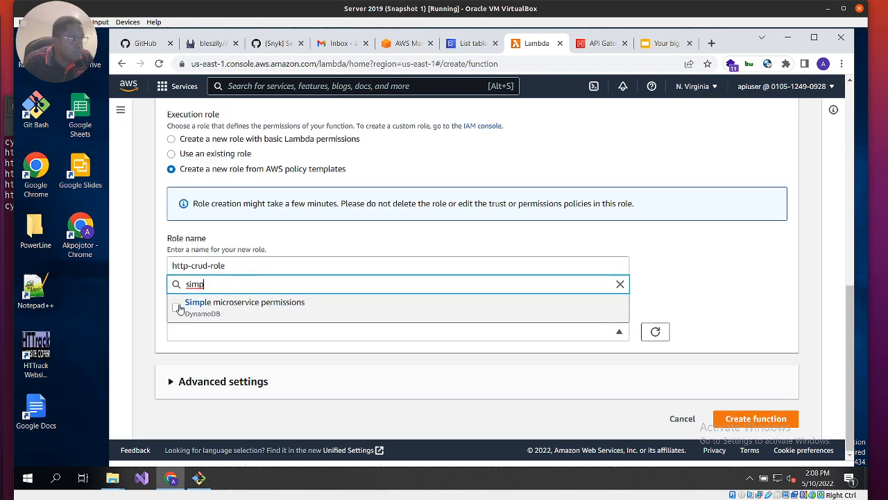
key("BackSpace")
key("BackSpace")
key("BackSpace")
key("BackSpace")
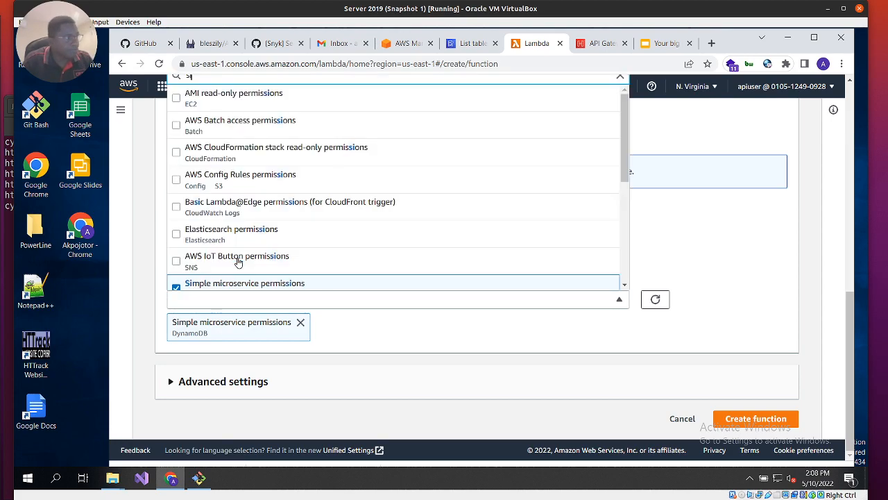
left_click(702, 238)
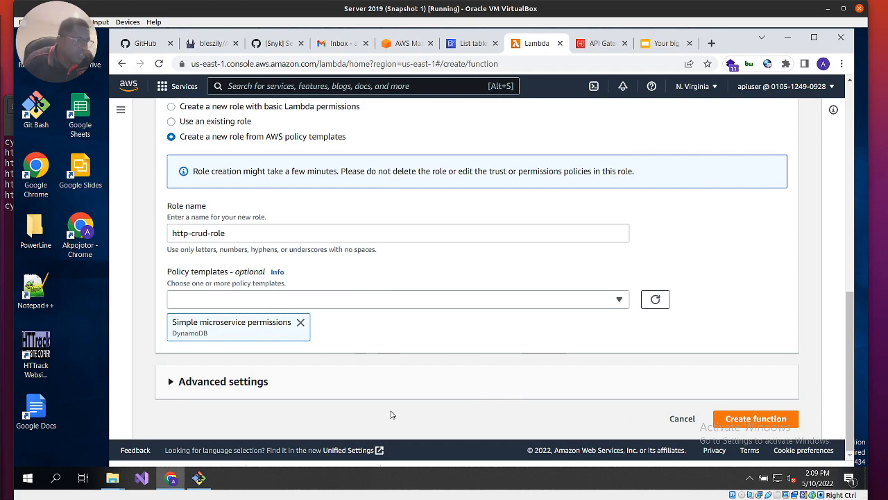
Review the advanced settings without enabling any option, and create the Lambda function
left_click(209, 382)
scroll(292, 371, "down", 3)
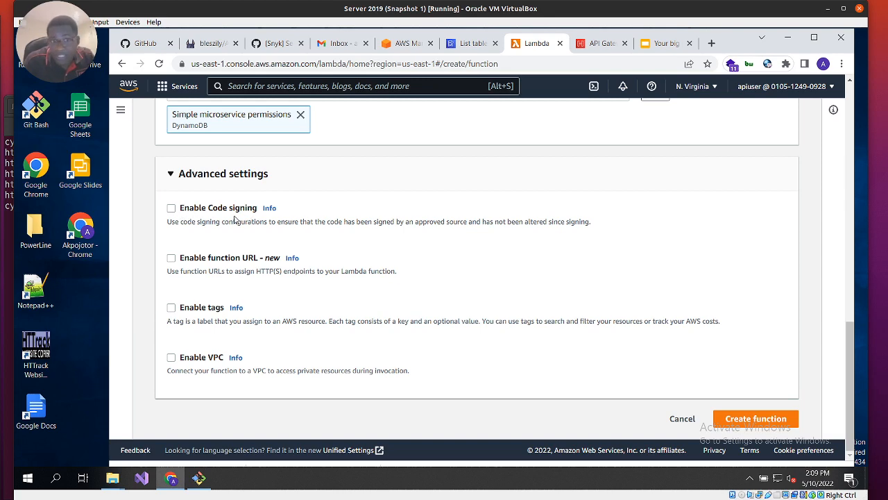
left_click(760, 421)
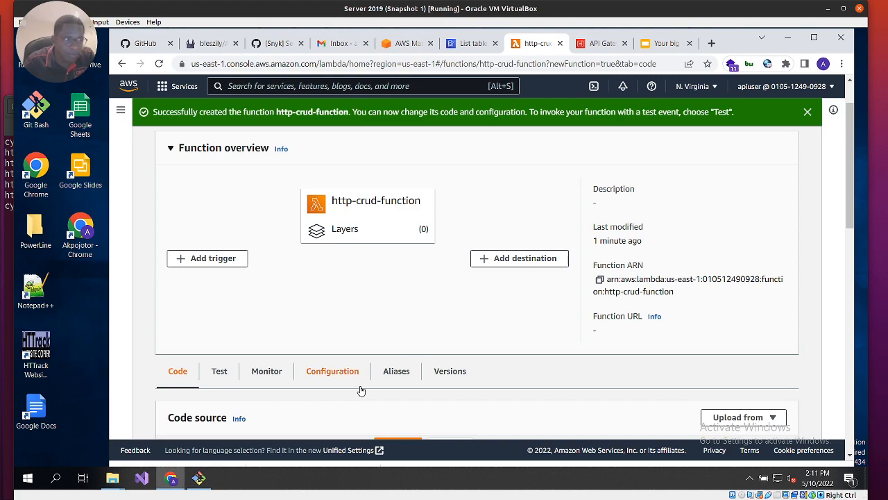
Compare the table name in the delete case of the function's index.js with the table listed in DynamoDB
scroll(361, 389, "down", 3)
scroll(375, 378, "down", 1)
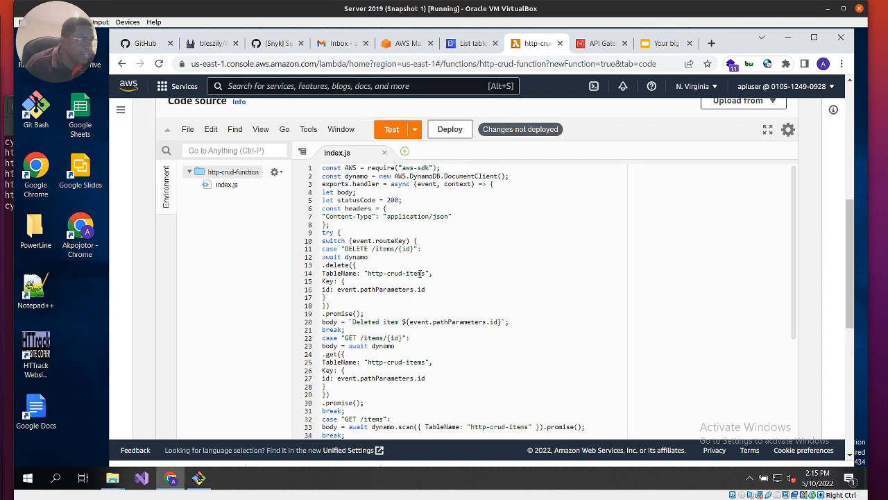
left_click_drag(426, 273, 350, 274)
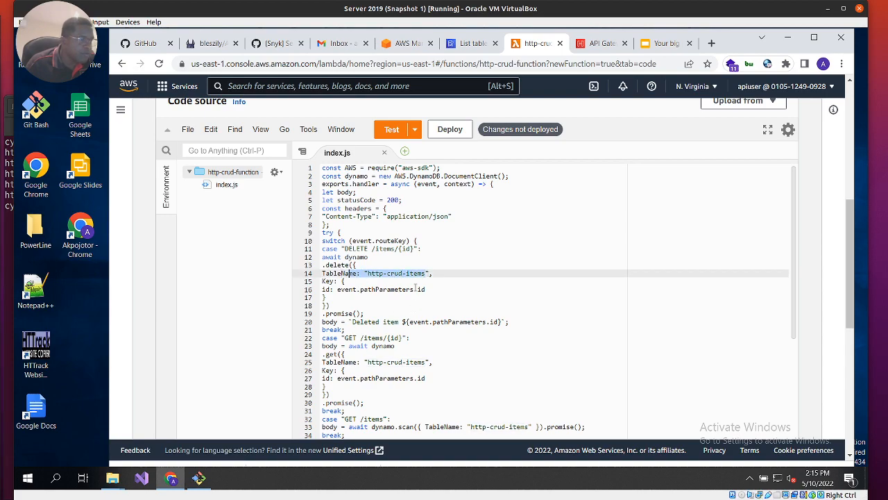
left_click(474, 44)
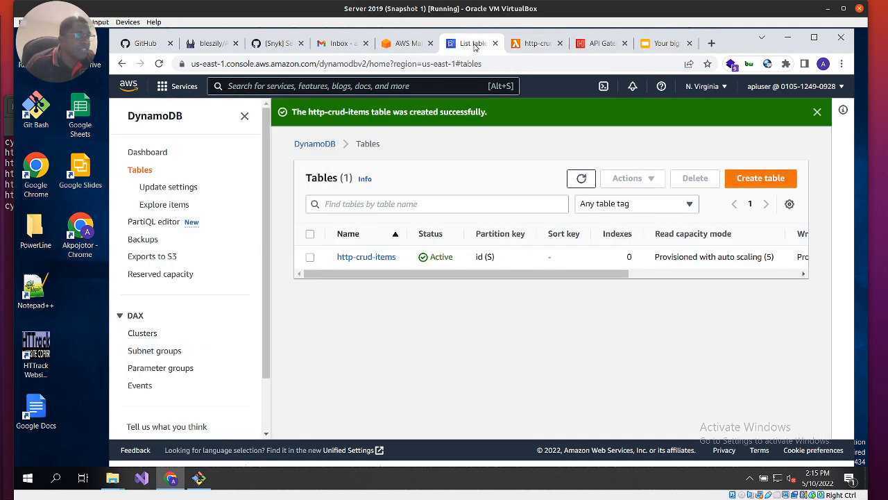
left_click(539, 44)
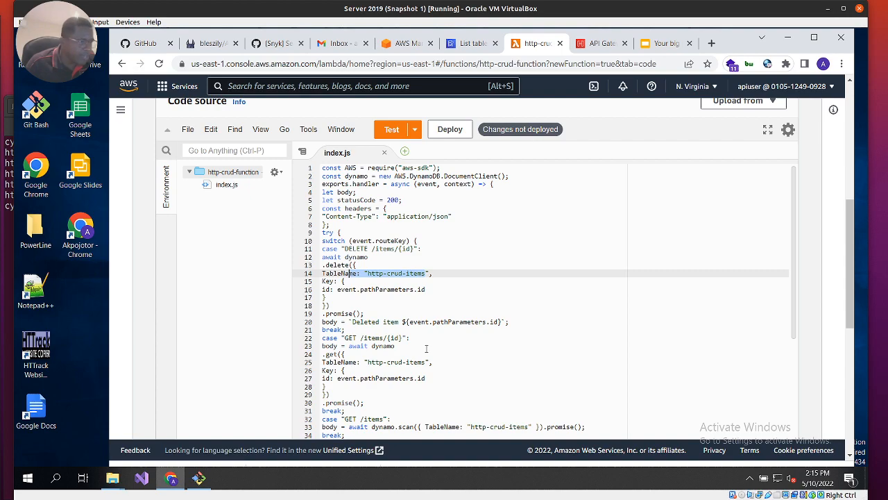
Review the GET and PUT cases in index.js, and compare the id in the GET /items/{id} route with the DynamoDB table's partition key
scroll(426, 348, "down", 2)
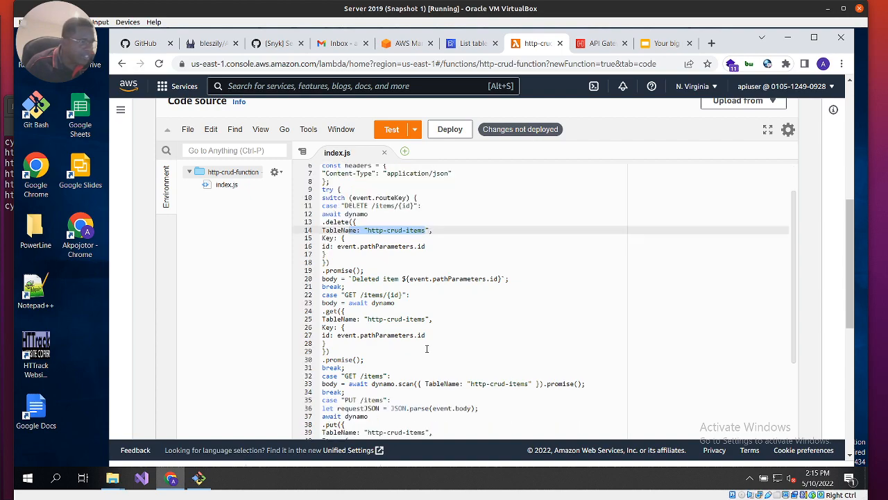
scroll(426, 349, "down", 7)
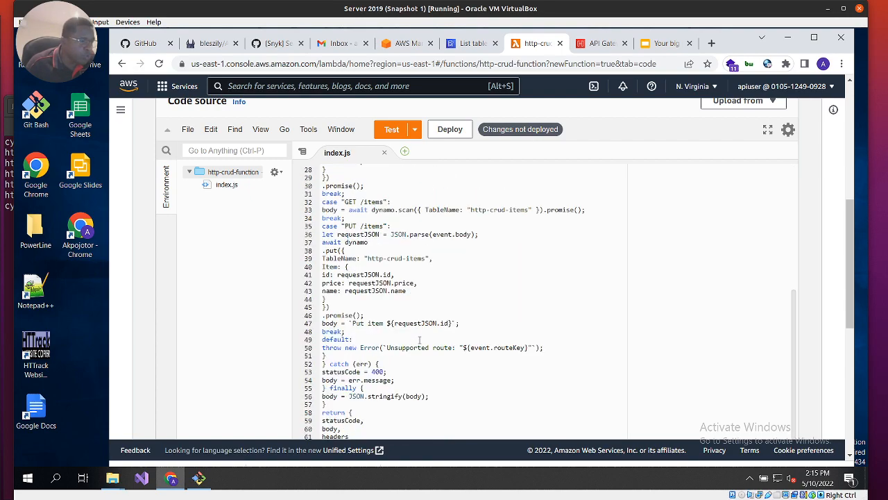
scroll(419, 339, "up", 4)
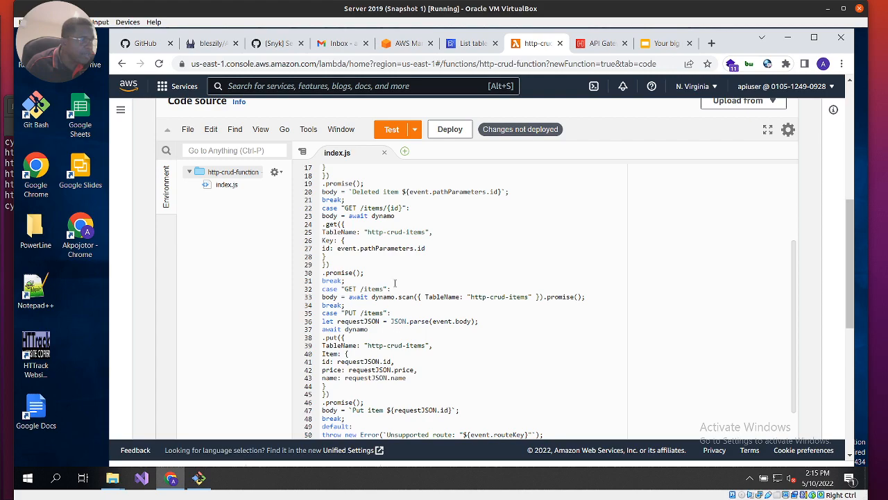
left_click_drag(403, 207, 380, 208)
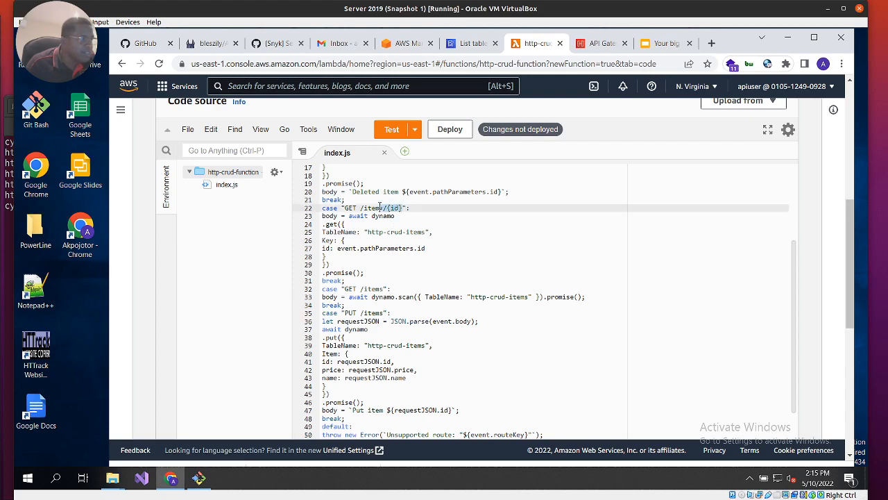
left_click(476, 44)
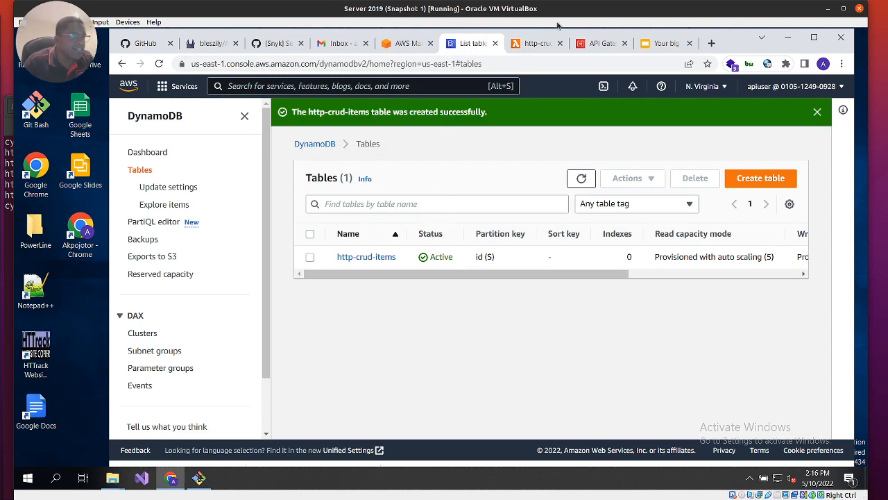
left_click(529, 43)
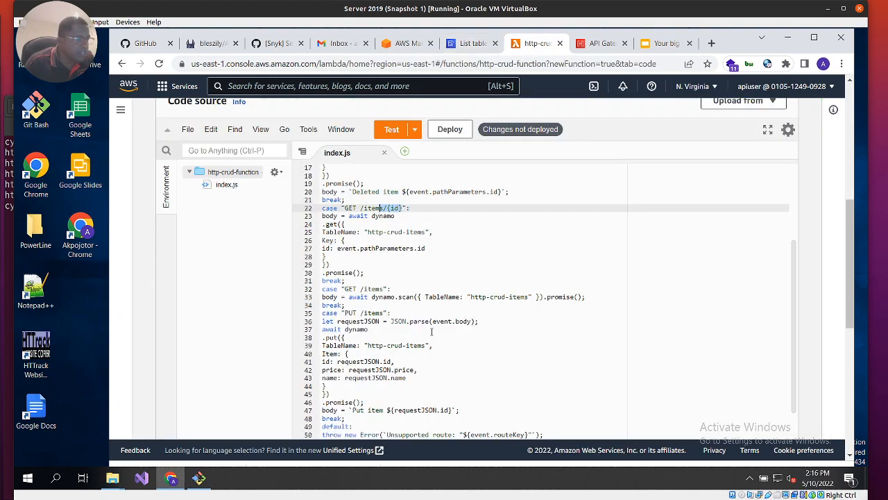
Deploy the changed index.js code of the Lambda function
scroll(431, 330, "down", 10)
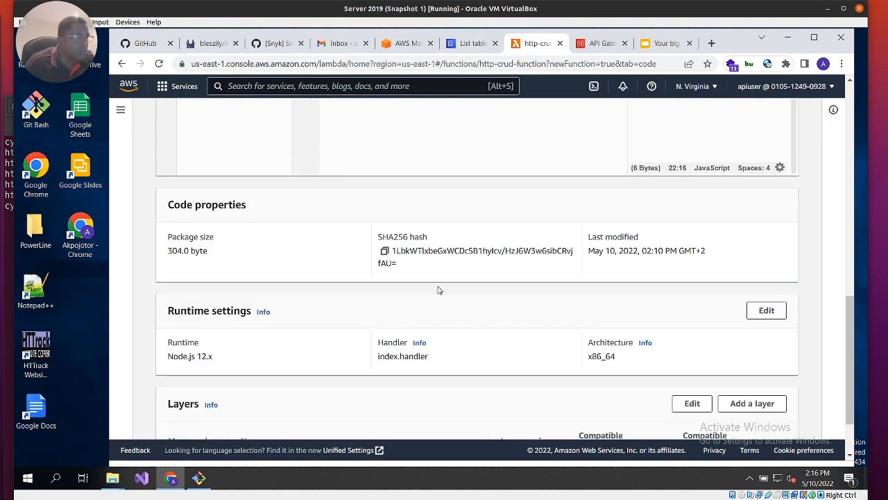
scroll(438, 290, "up", 5)
scroll(438, 290, "up", 3)
left_click(458, 304)
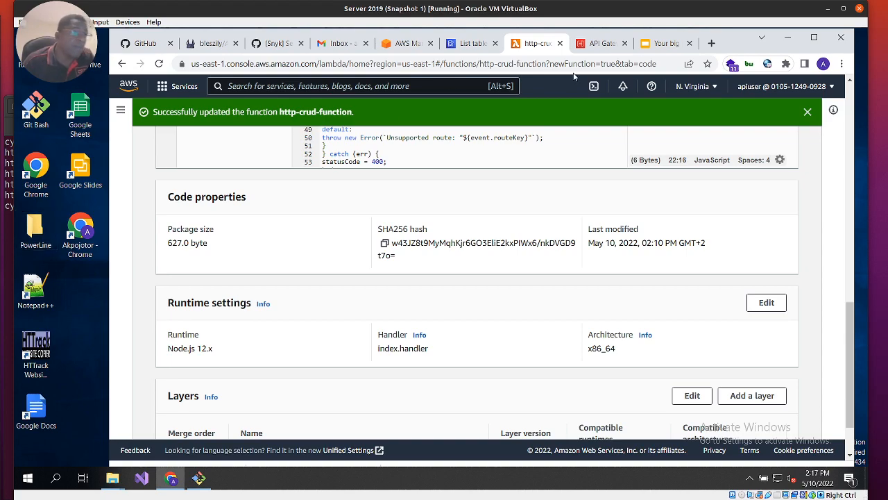
Switch to API Gateway, review the available API types, and start building an HTTP API
left_click(594, 44)
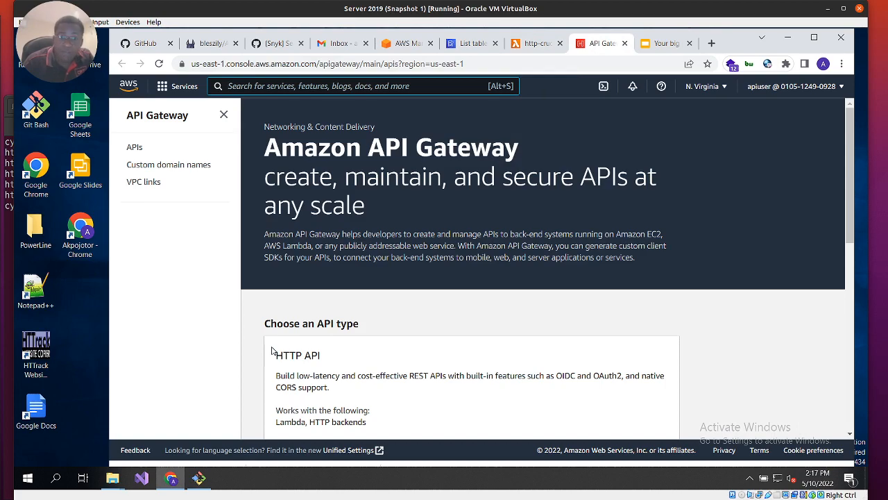
scroll(491, 370, "down", 3)
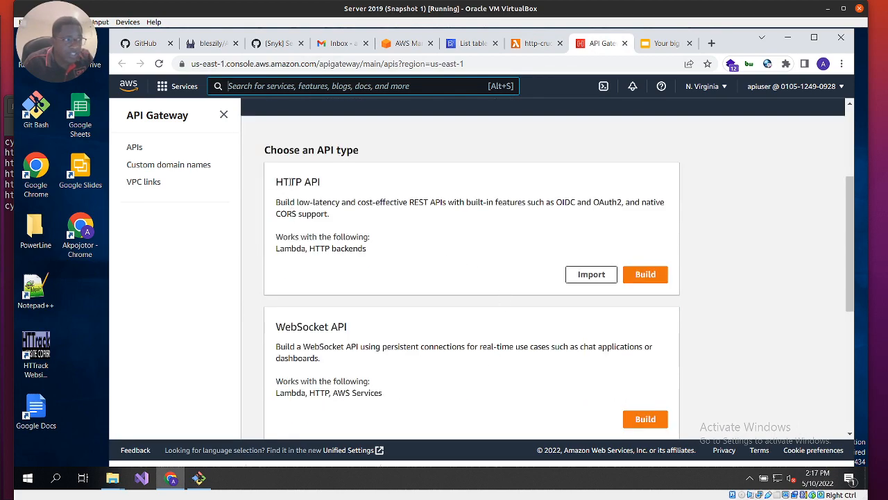
scroll(311, 346, "down", 3)
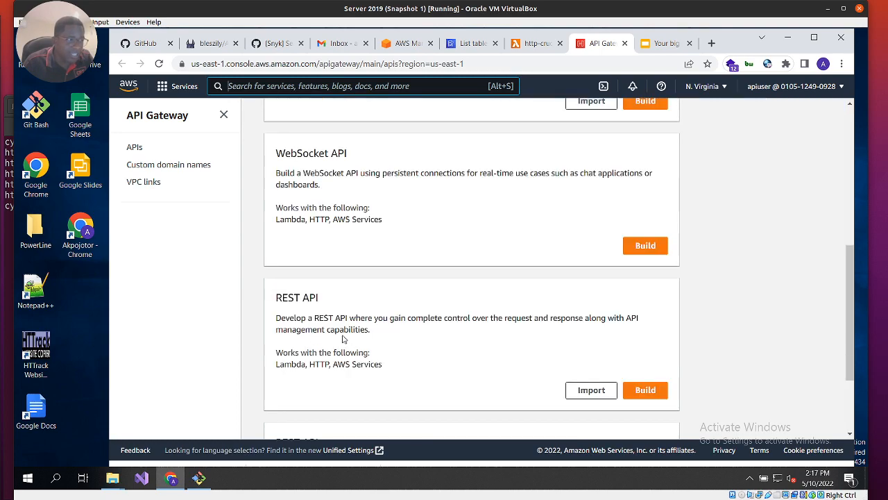
scroll(357, 303, "down", 1)
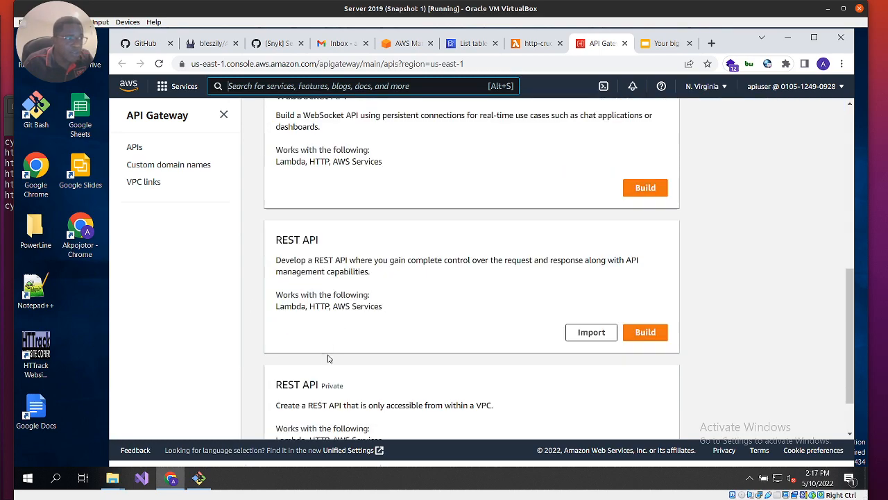
scroll(340, 368, "down", 1)
scroll(500, 383, "up", 3)
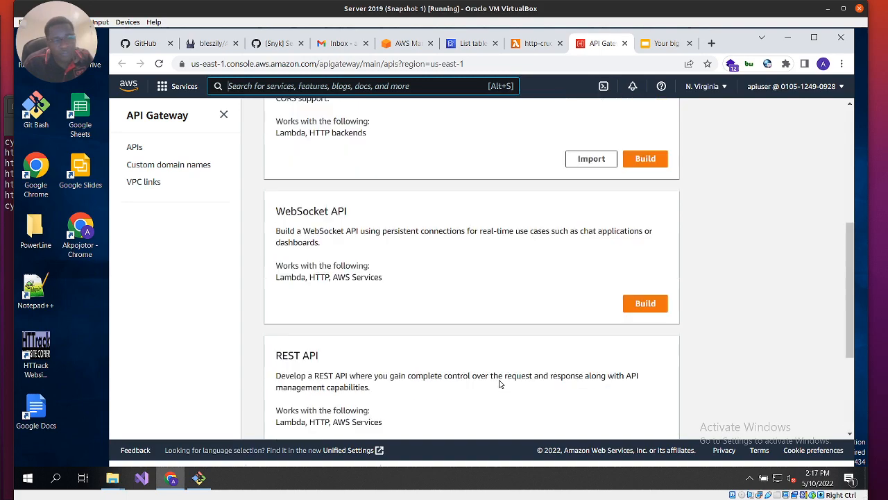
scroll(499, 383, "up", 3)
scroll(498, 383, "down", 3)
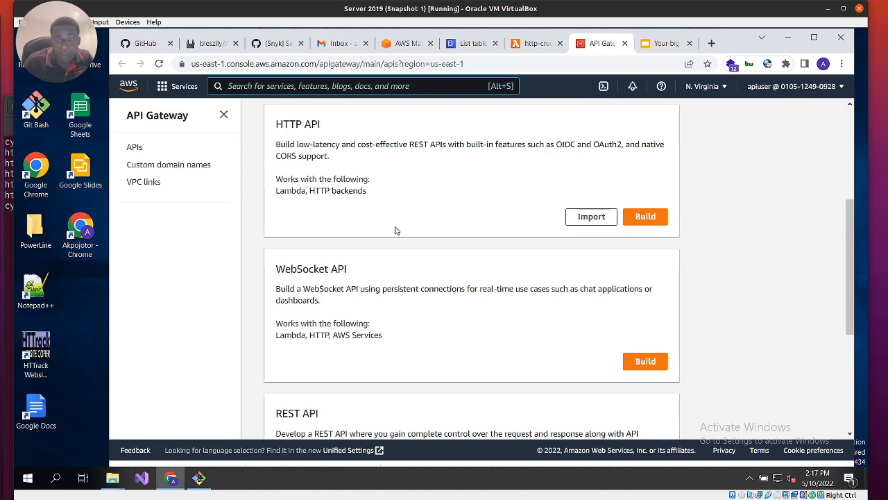
left_click(638, 218)
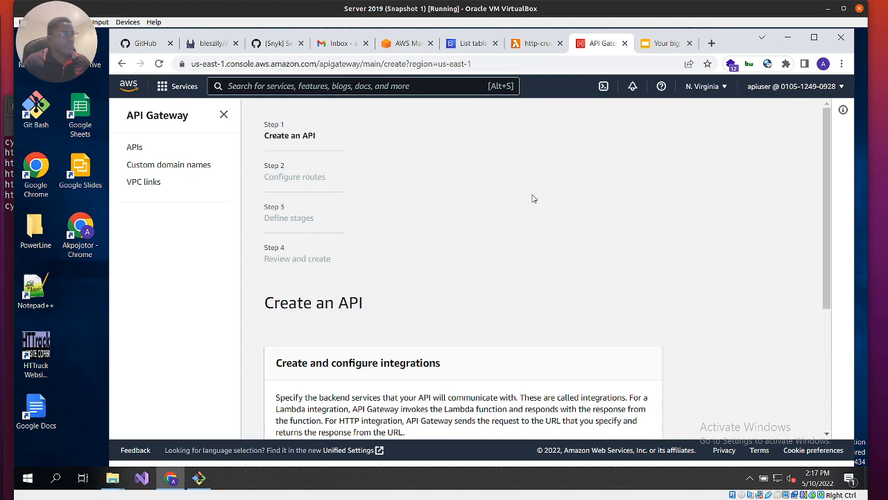
Check the Lambda function's name in its function overview, and return to the HTTP API creation form
left_click(535, 45)
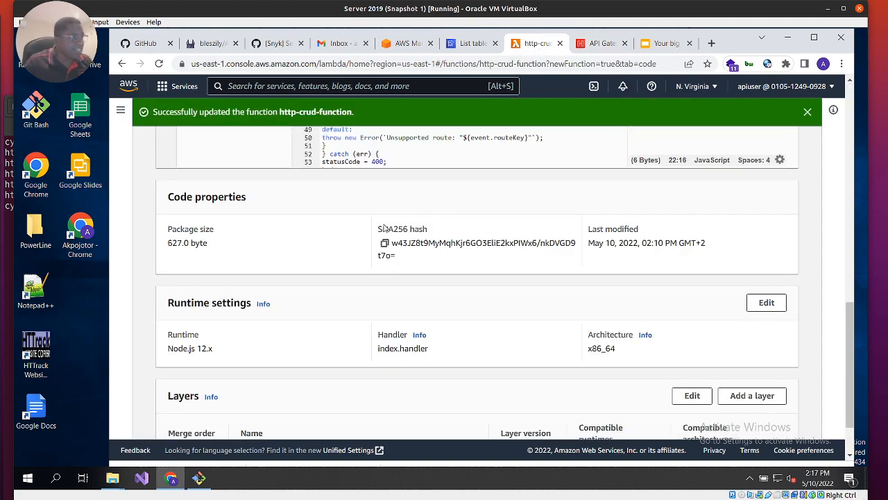
scroll(401, 224, "up", 5)
scroll(400, 224, "up", 3)
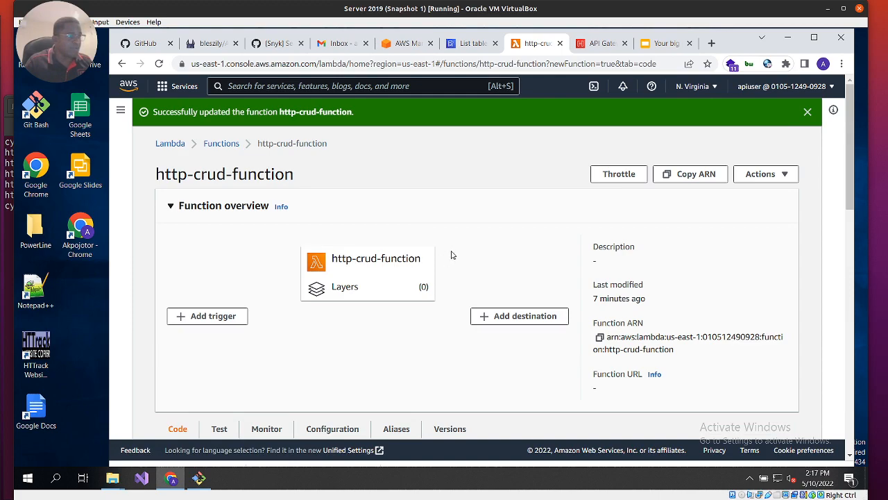
left_click(598, 45)
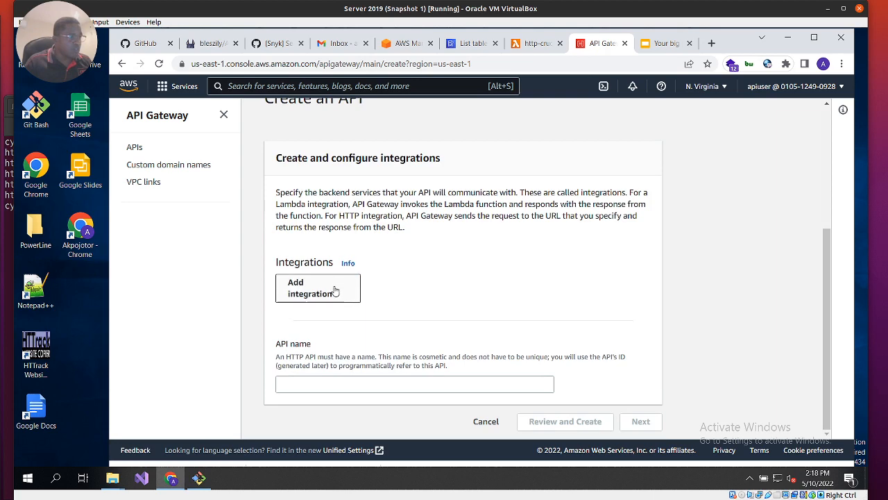
Name the HTTP API http-crud-api and continue to the route configuration without adding an integration
left_click(328, 386)
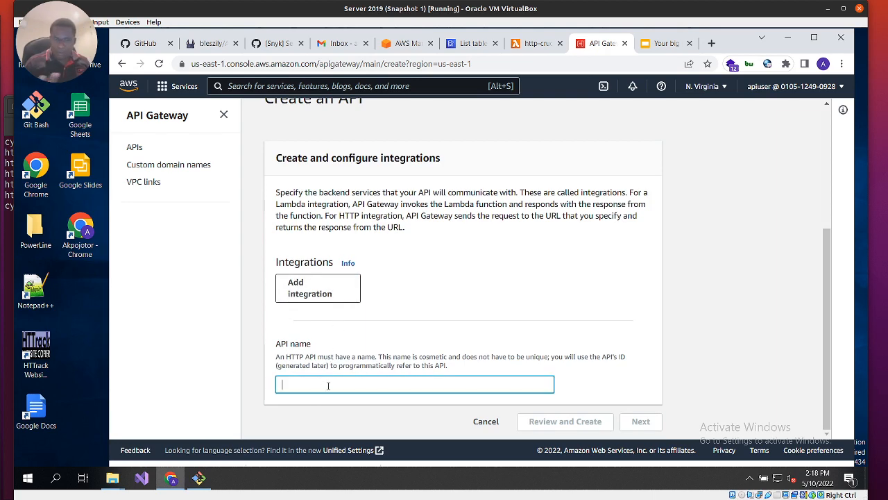
type("http")
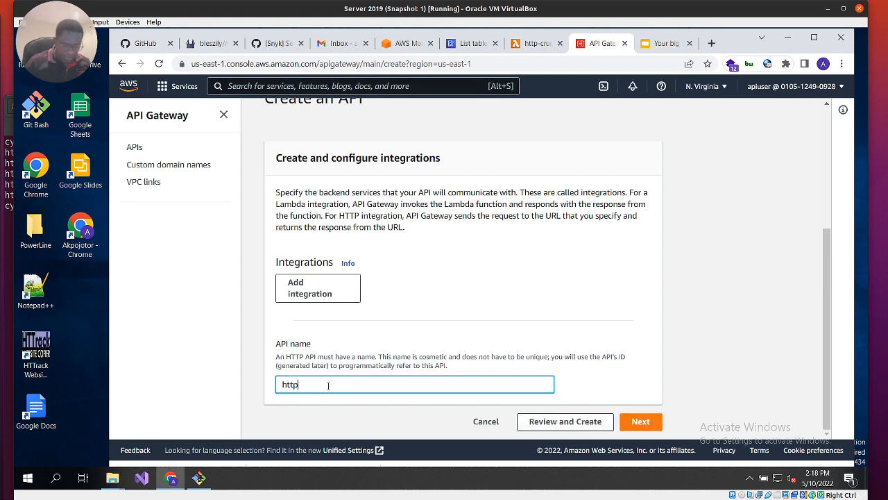
type("-crud")
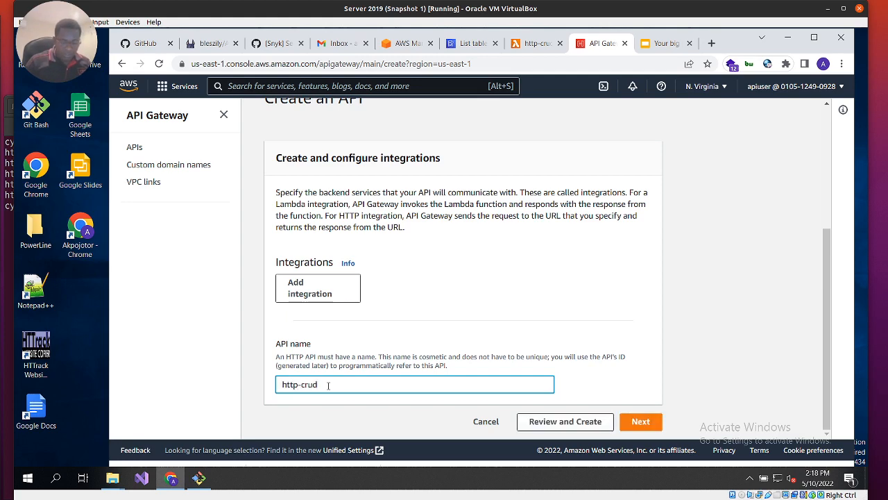
type("-api")
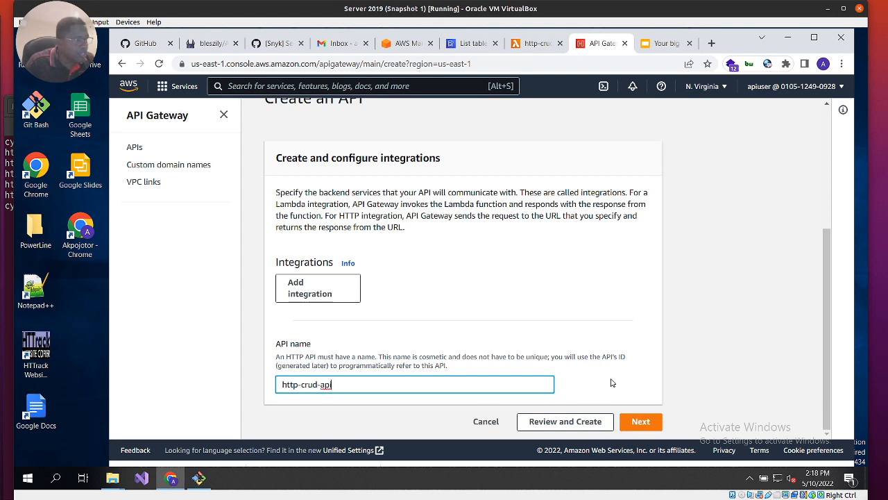
left_click(641, 421)
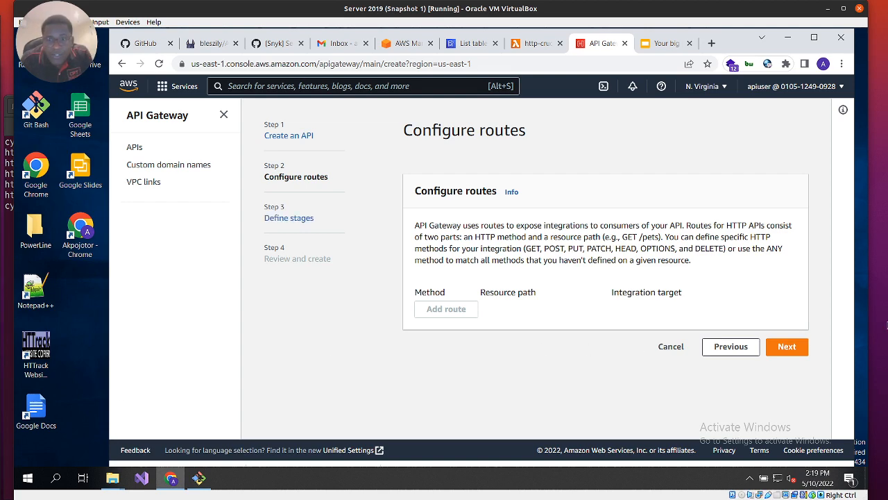
Skip adding routes, keep the auto-deployed $default stage, and create the API
left_click(788, 348)
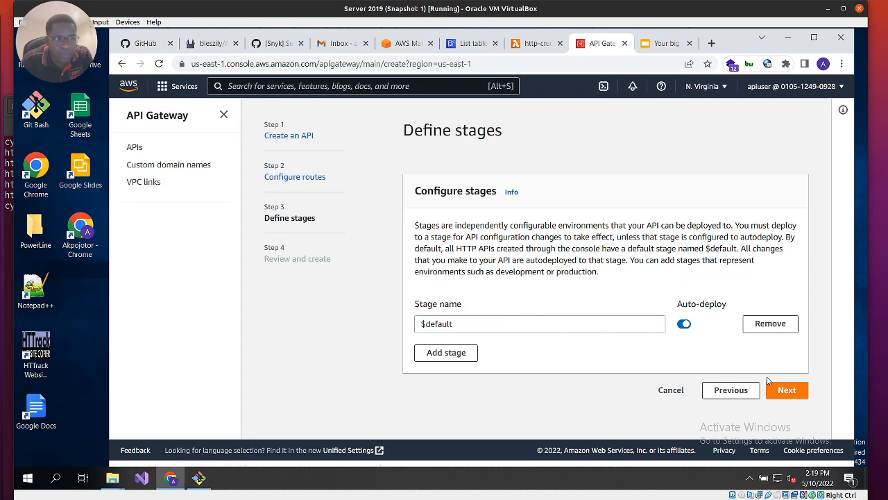
left_click(784, 390)
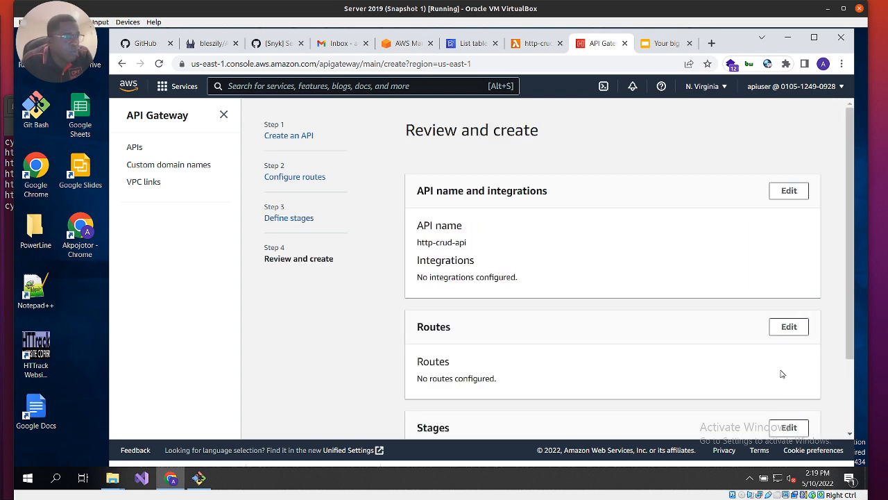
scroll(719, 323, "down", 2)
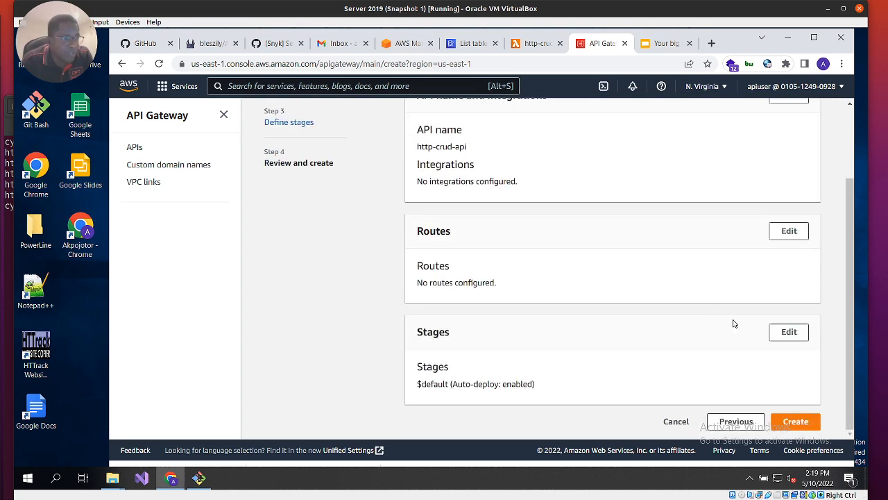
left_click(802, 423)
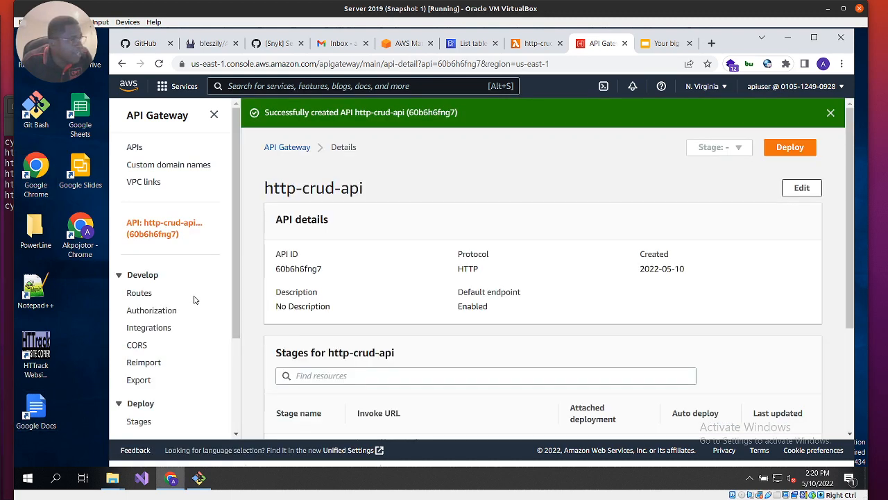
Look through the configuration sections of http-crud-api and open its routes
scroll(165, 320, "down", 3)
scroll(164, 320, "up", 3)
scroll(158, 317, "down", 3)
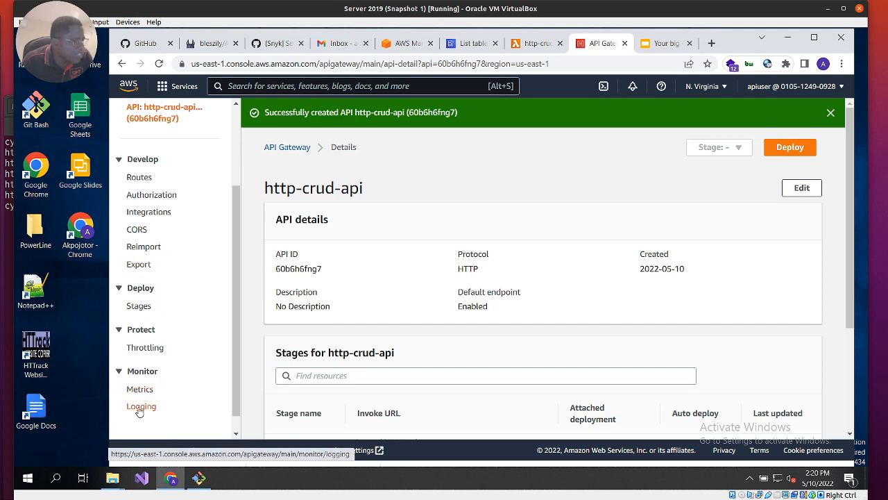
scroll(151, 322, "up", 2)
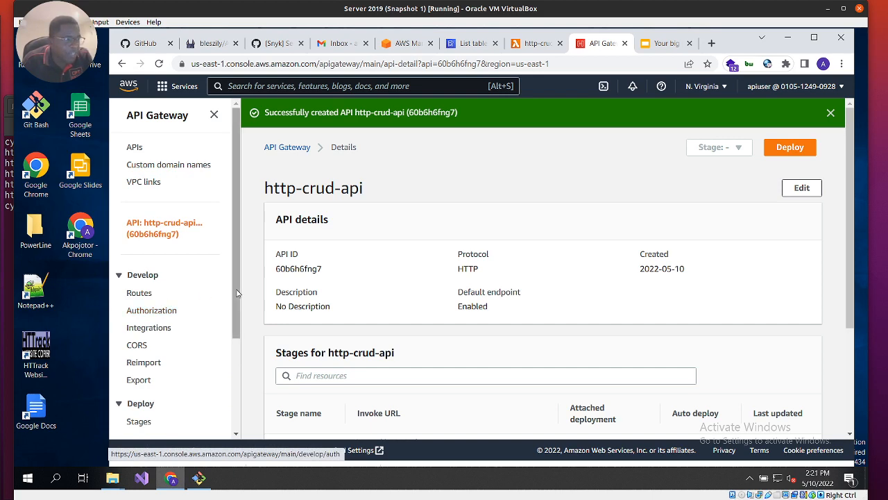
left_click(139, 293)
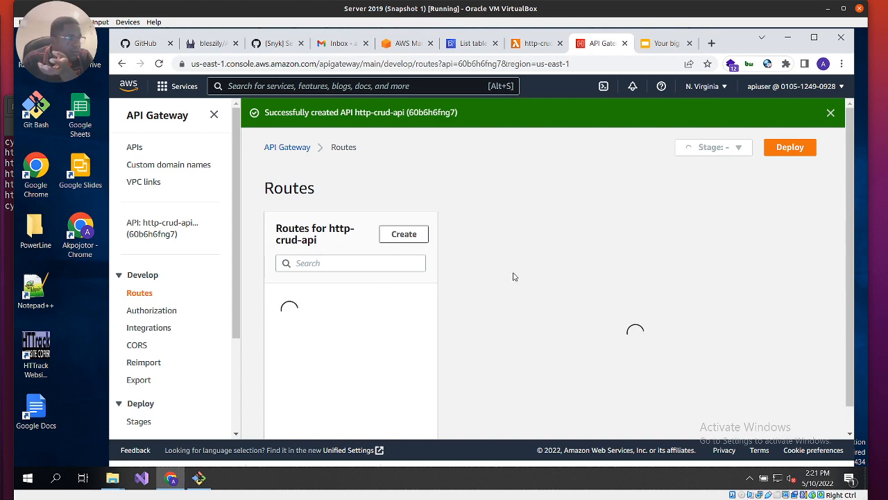
scroll(519, 268, "down", 1)
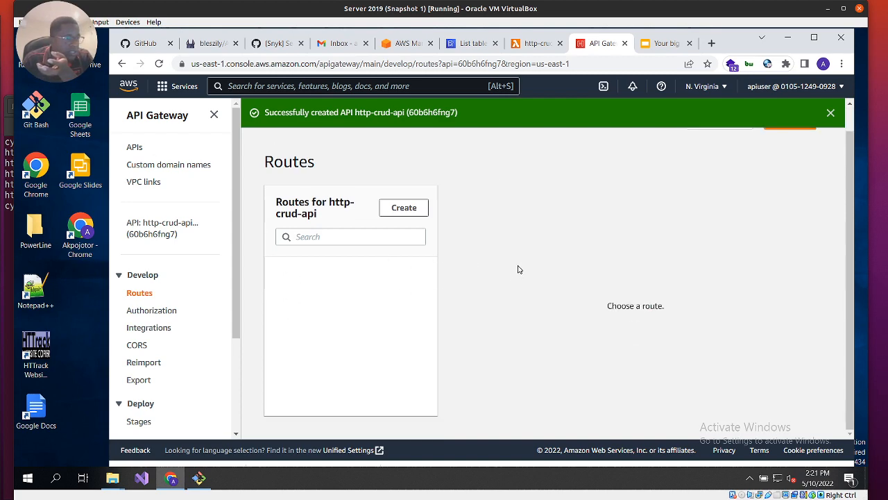
left_click(333, 240)
type("Get")
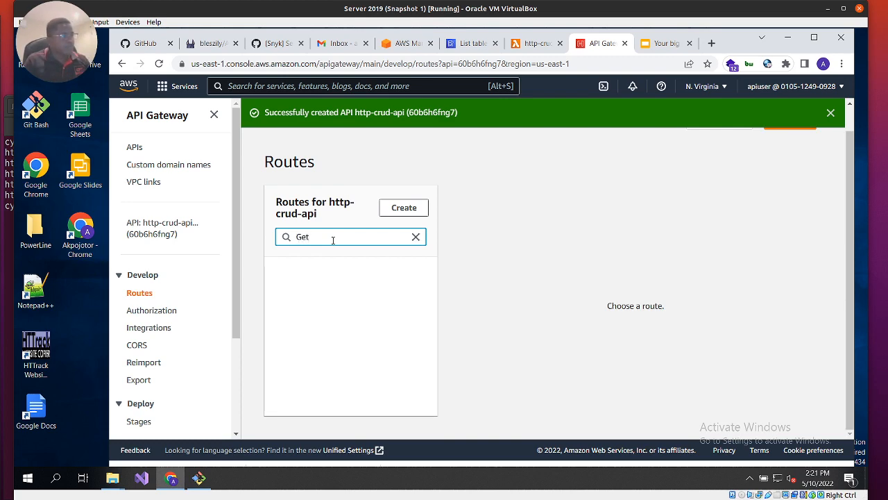
left_click(416, 236)
Create a route in http-crud-api with the GET method and the path /items/{id}
left_click(408, 211)
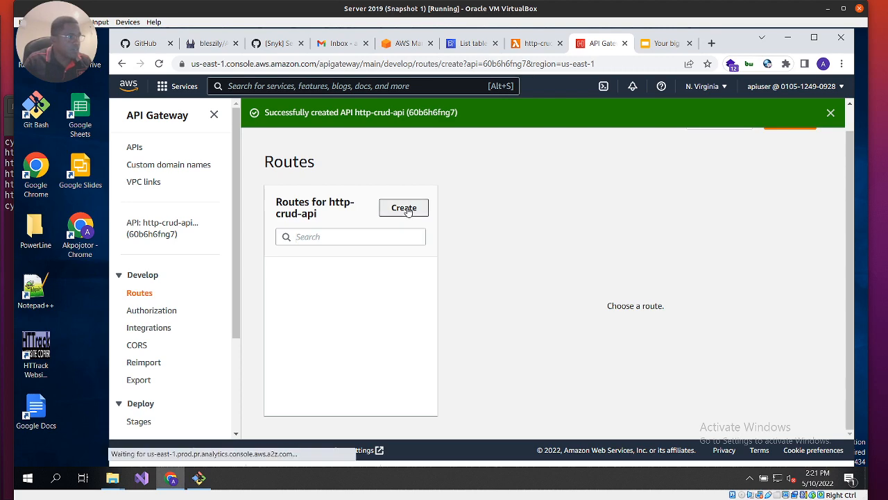
left_click(354, 290)
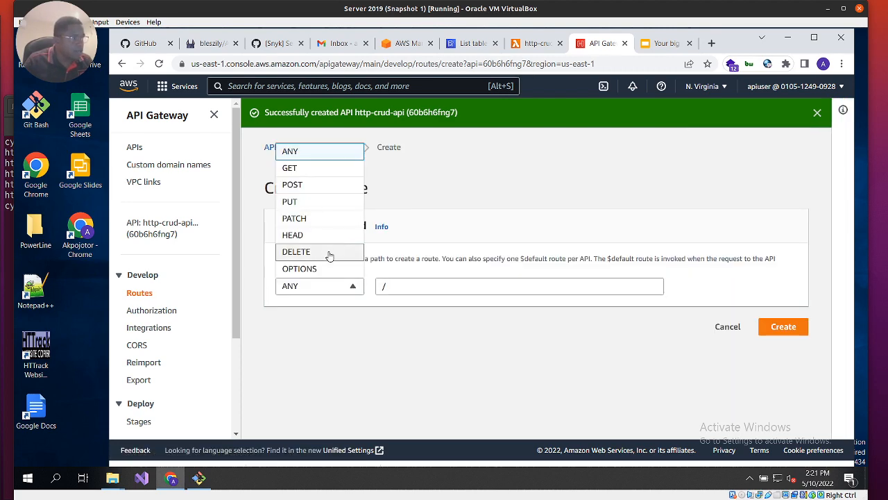
left_click(290, 168)
left_click(418, 286)
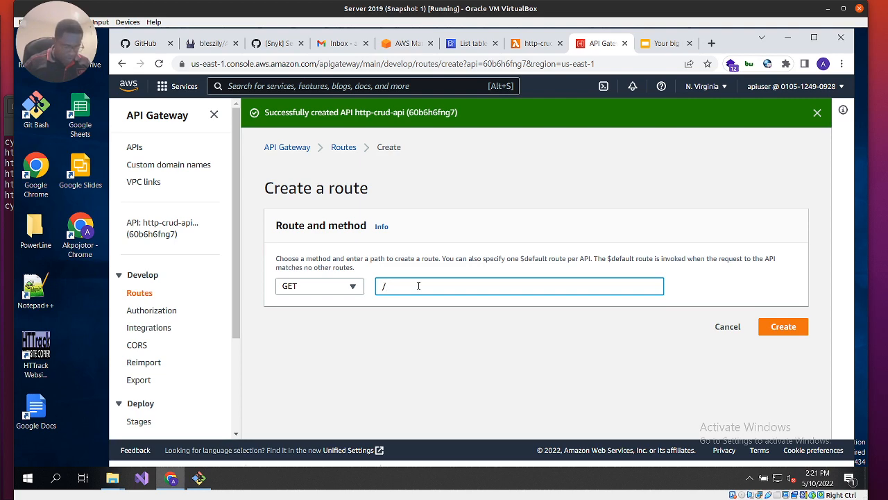
type("items/")
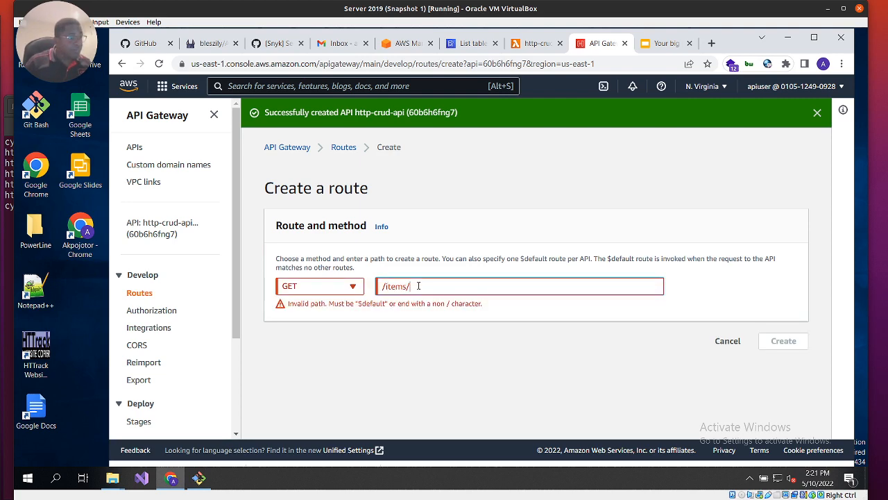
type("{")
key("BackSpace")
key("BackSpace")
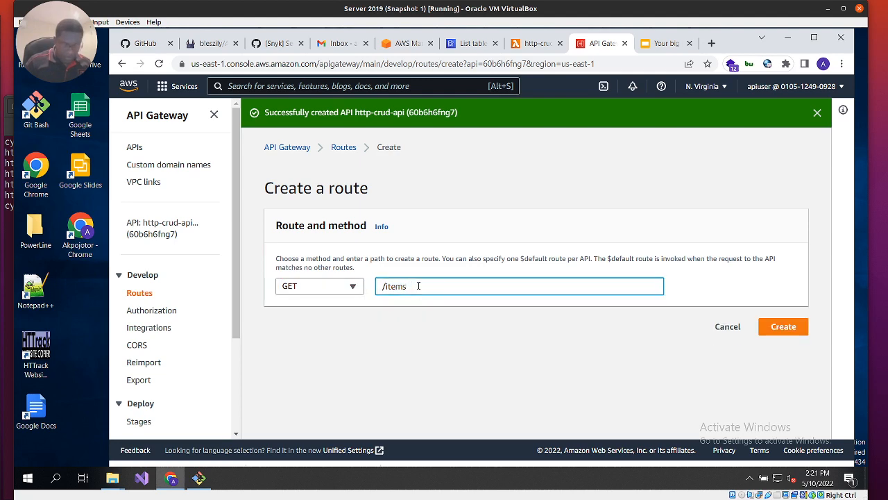
type("/")
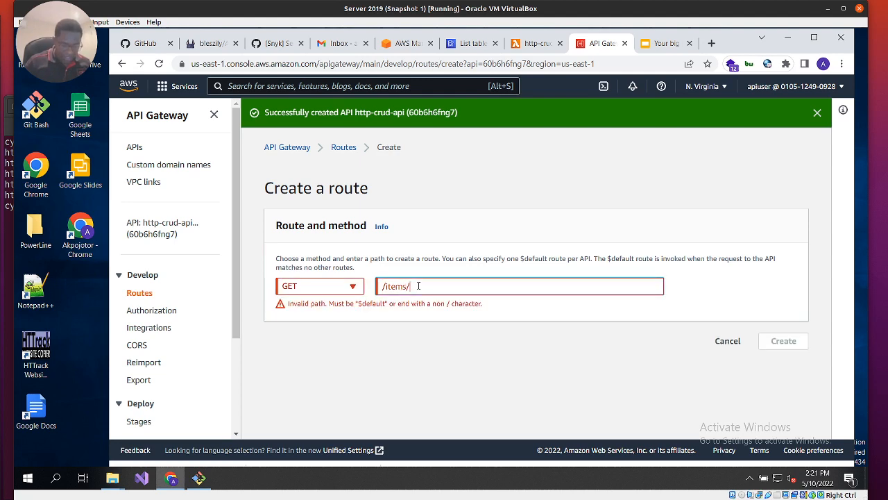
type("{")
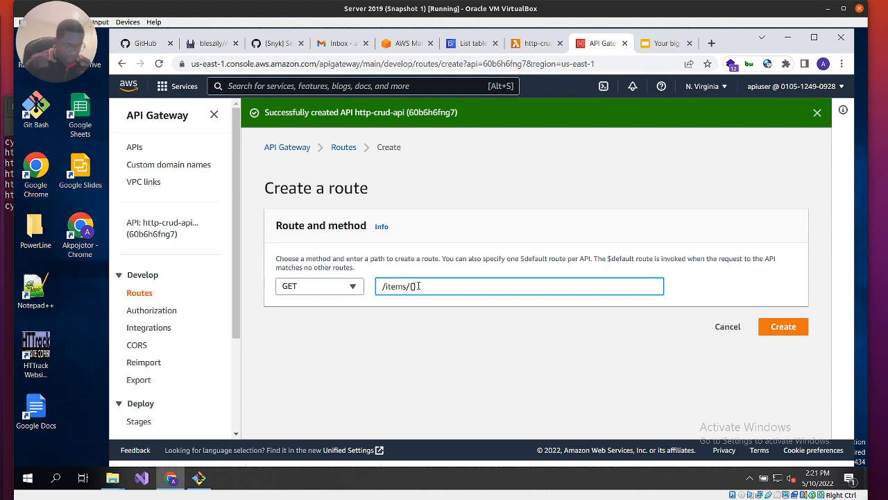
type("id")
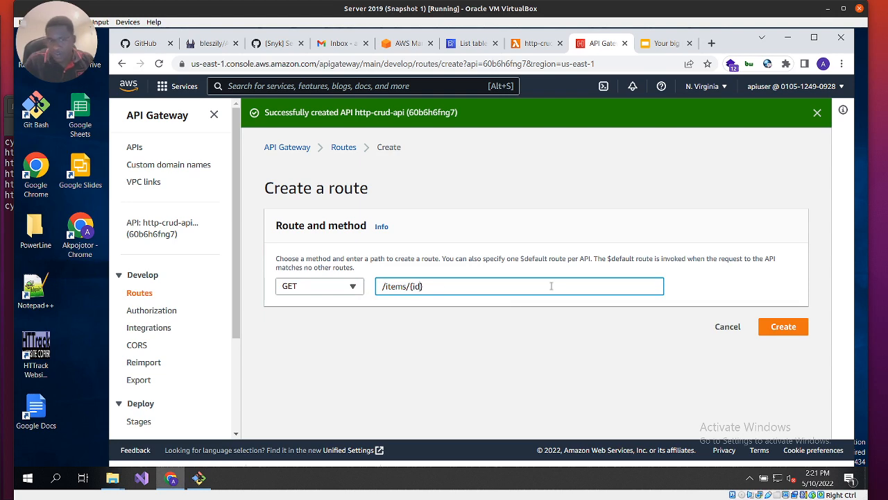
left_click(788, 327)
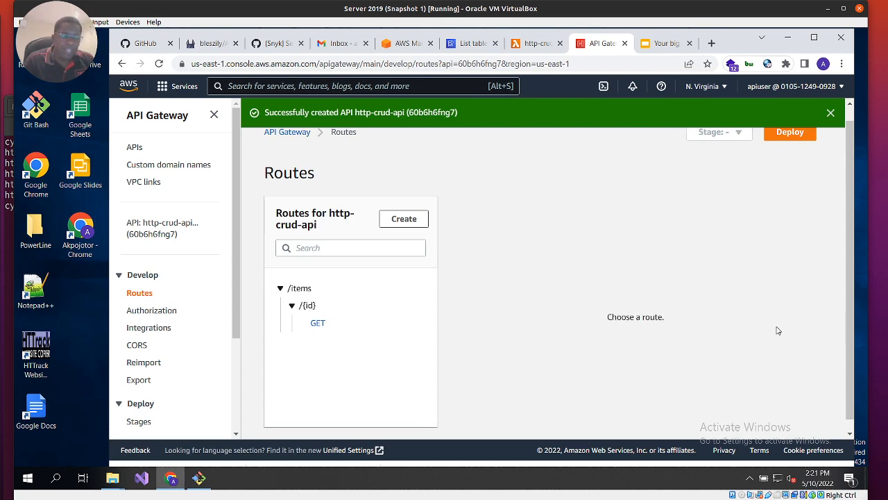
Add a second route with the DELETE method and the path /items/{id}
left_click(389, 220)
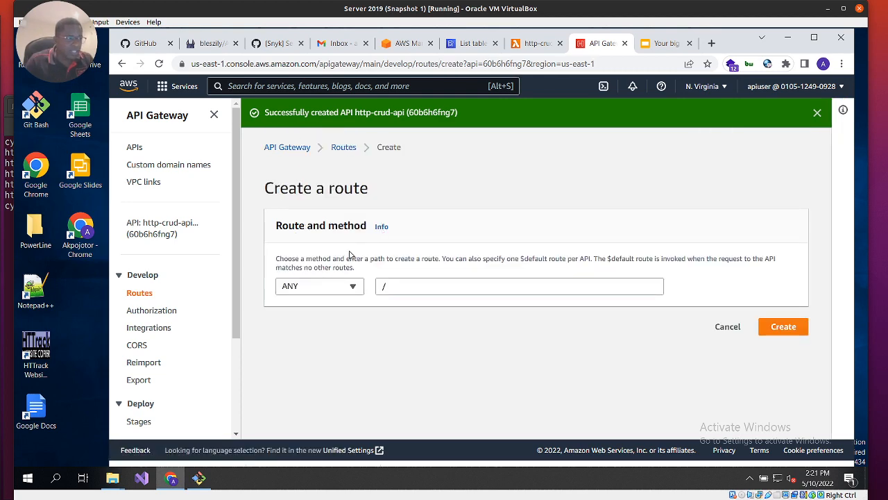
left_click(328, 287)
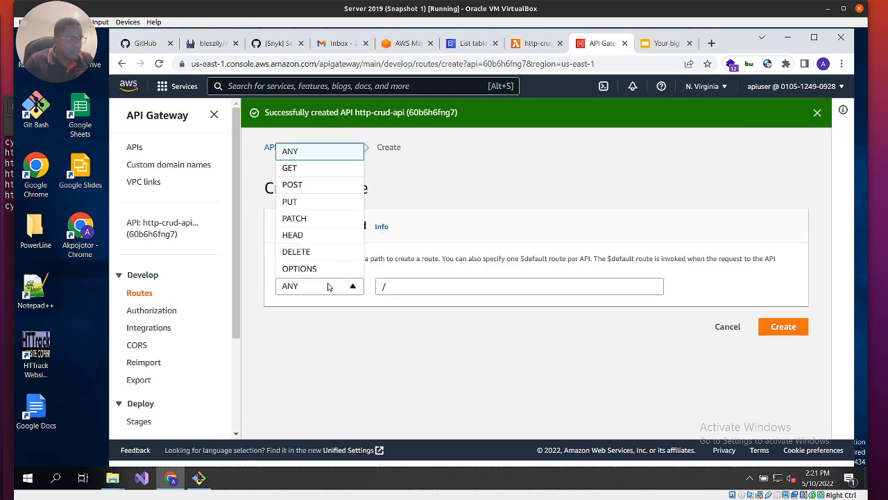
left_click(299, 252)
left_click(404, 287)
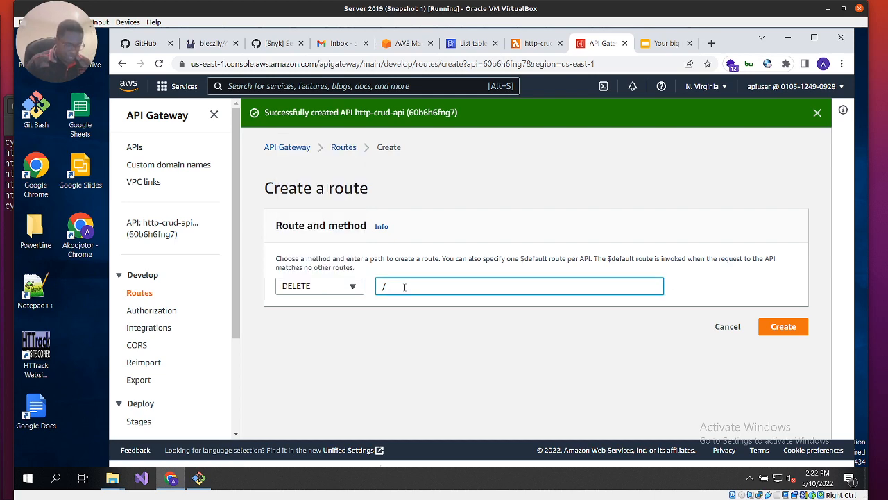
type("items/")
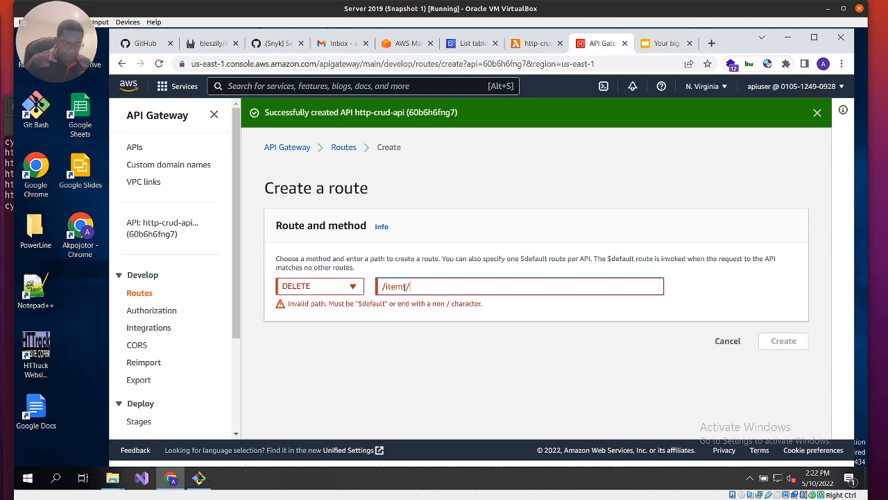
type("{id")
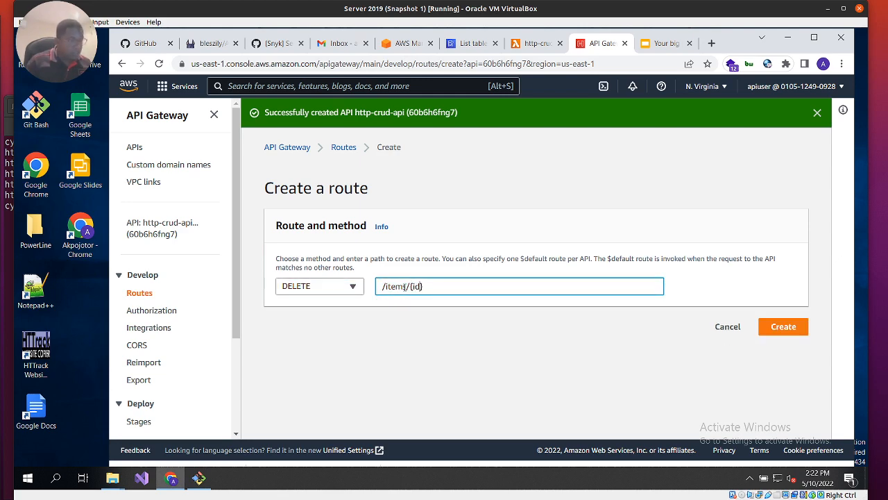
left_click(787, 329)
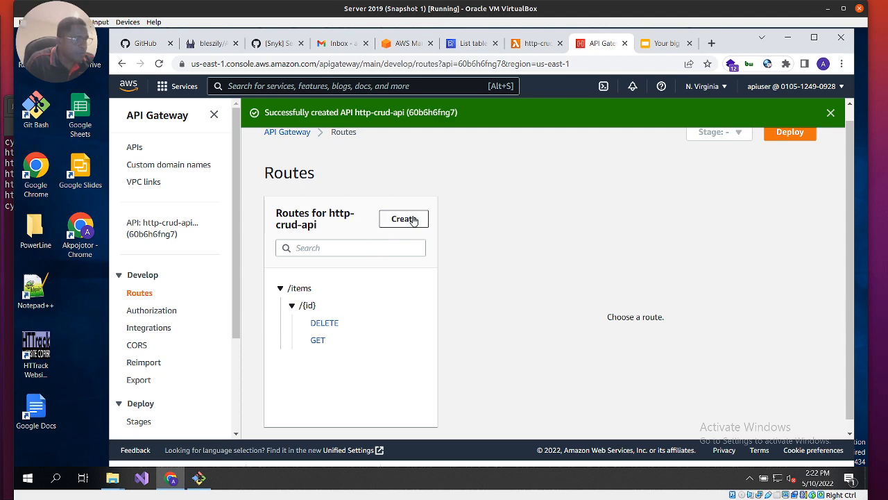
Create a third route in http-crud-api with the PUT method and the path /items/{id}
left_click(409, 219)
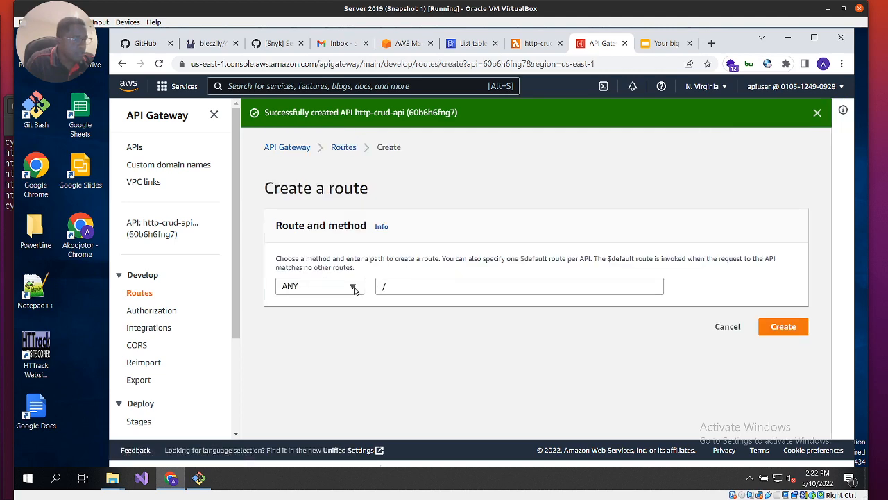
left_click(355, 290)
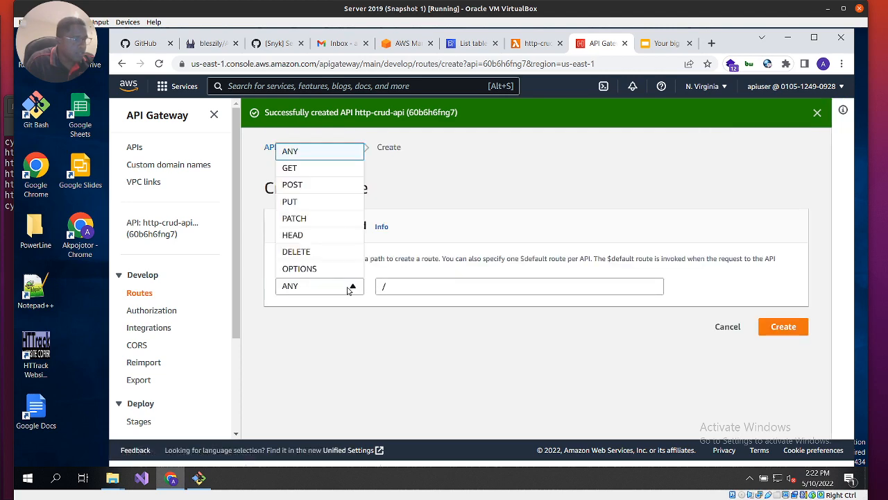
left_click(293, 202)
left_click(418, 283)
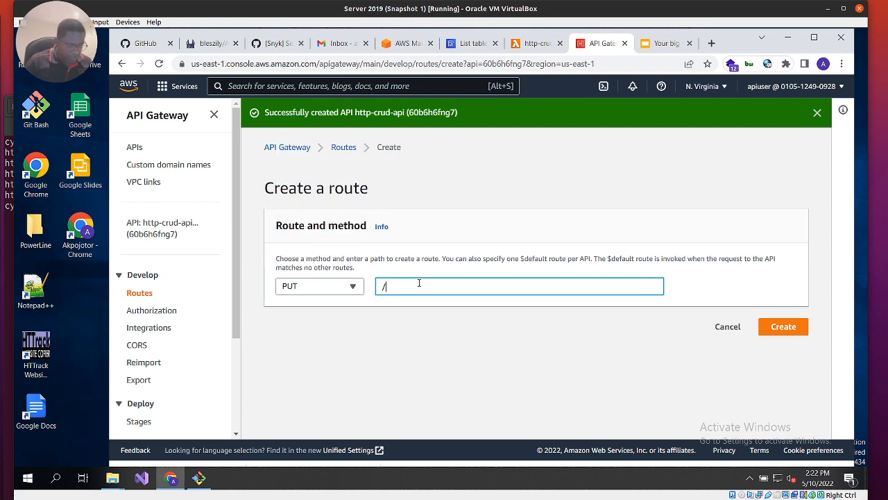
type("items")
type("/{}")
type("id")
left_click(780, 328)
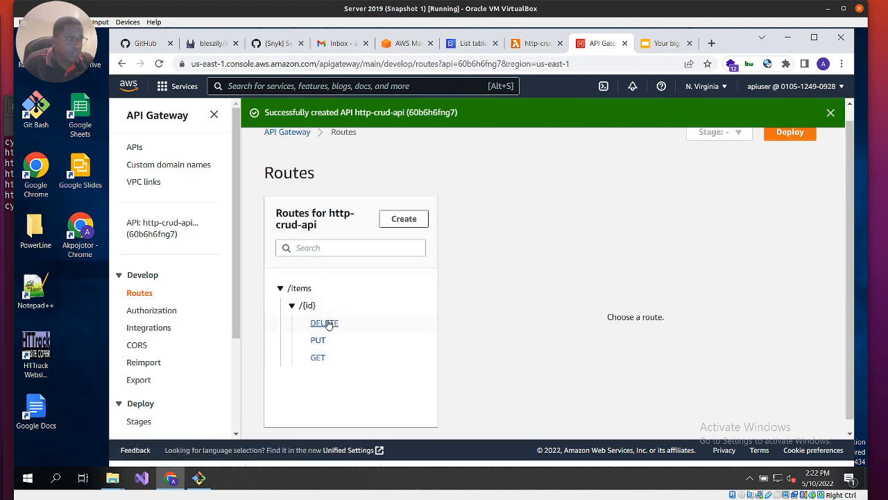
Look through the details of the DELETE, PUT and GET routes under /items/{id}
left_click(329, 324)
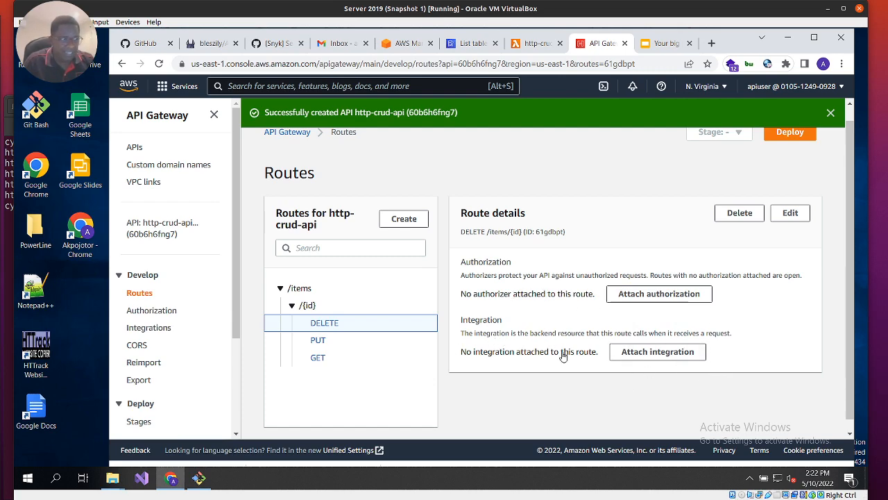
left_click(318, 341)
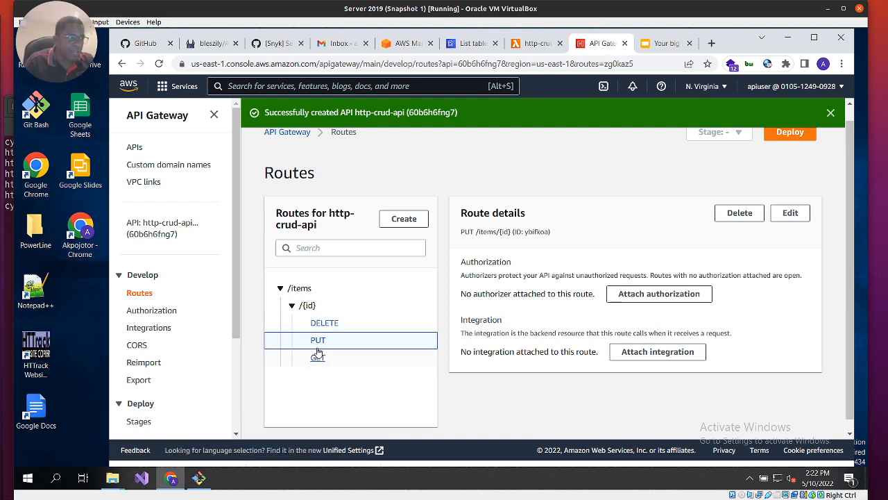
left_click(317, 357)
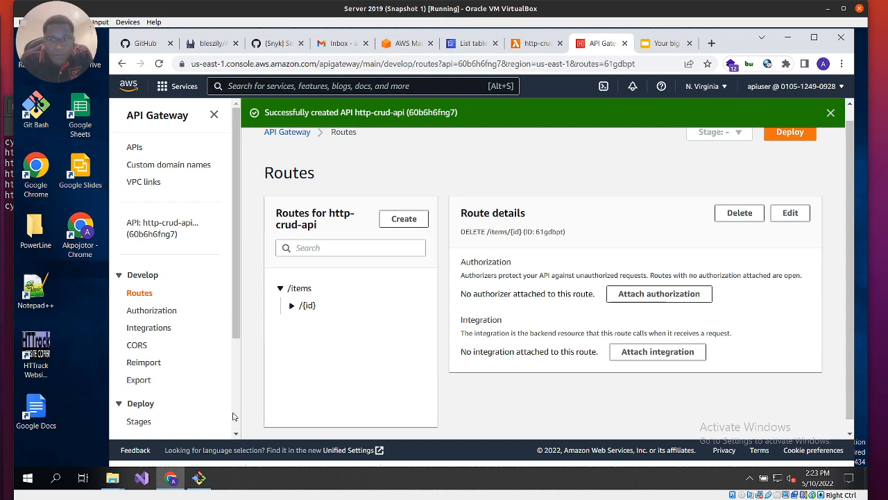
Start a new integration for http-crud-api without choosing a route and set its integration type to Lambda function
left_click(157, 328)
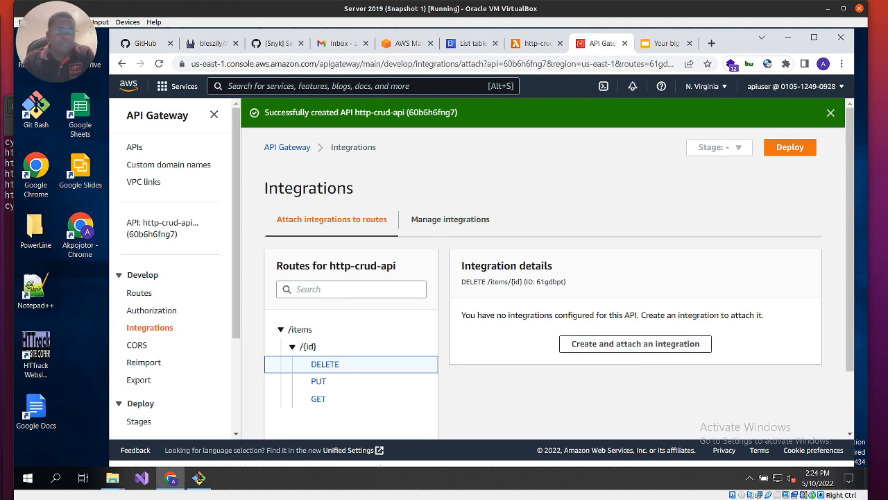
left_click(438, 222)
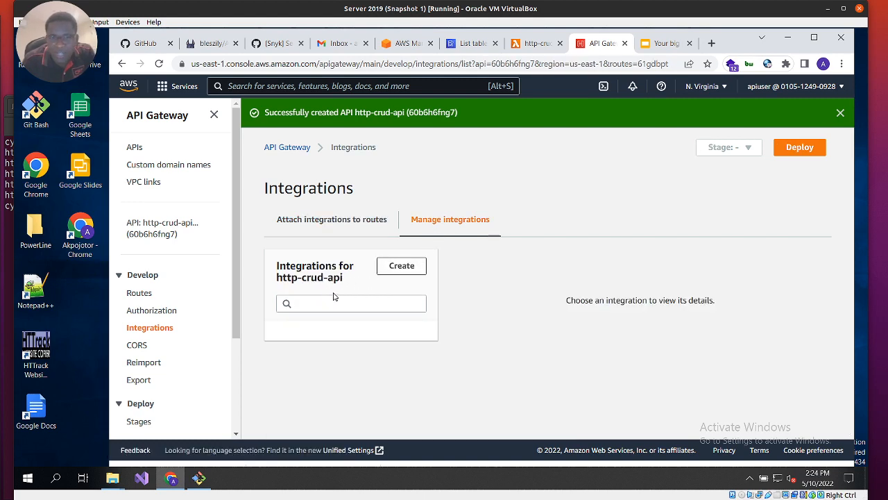
left_click(345, 306)
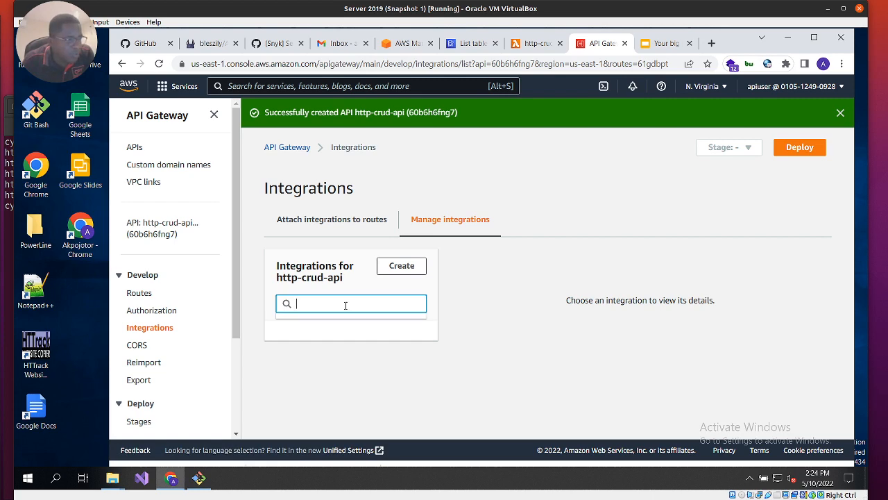
left_click(400, 268)
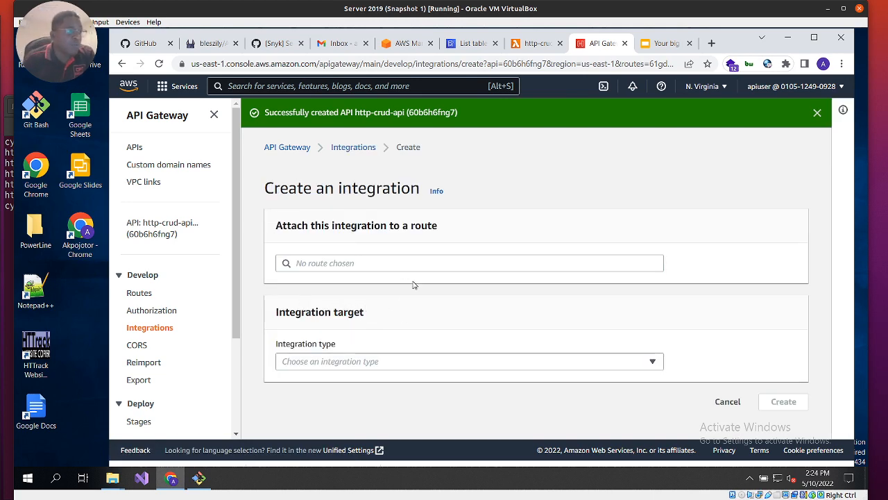
left_click(386, 363)
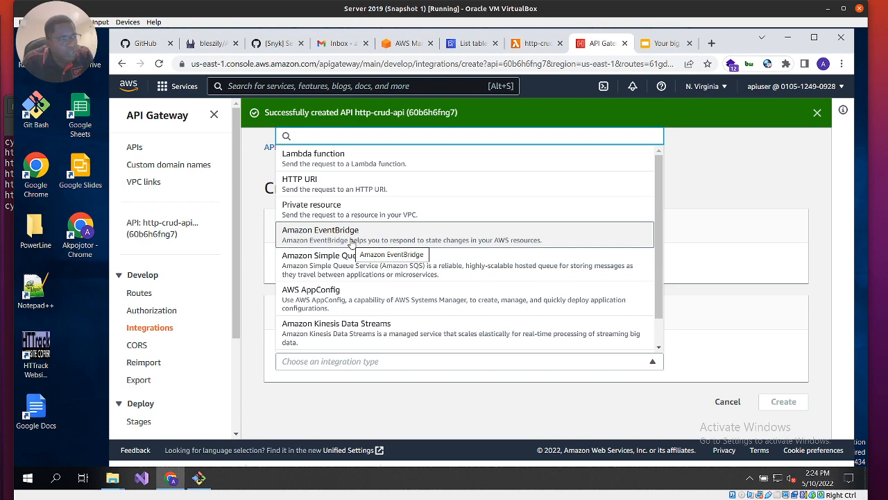
left_click(337, 161)
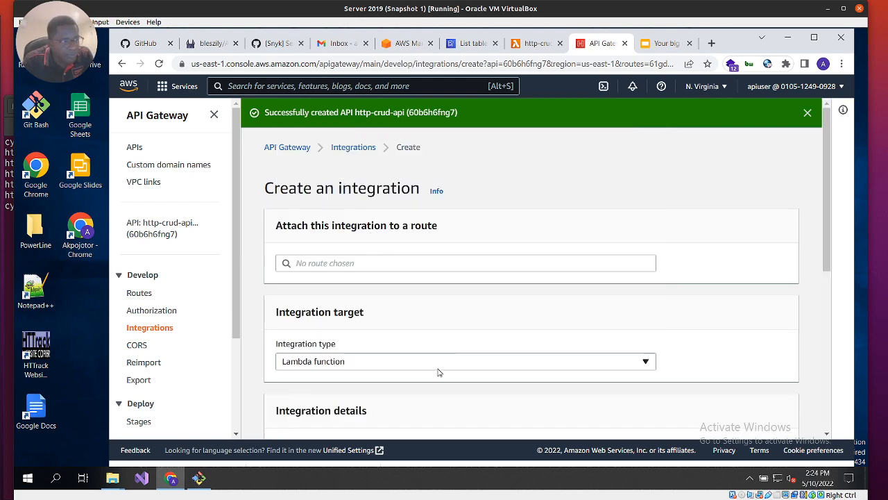
scroll(441, 368, "down", 2)
scroll(448, 352, "down", 2)
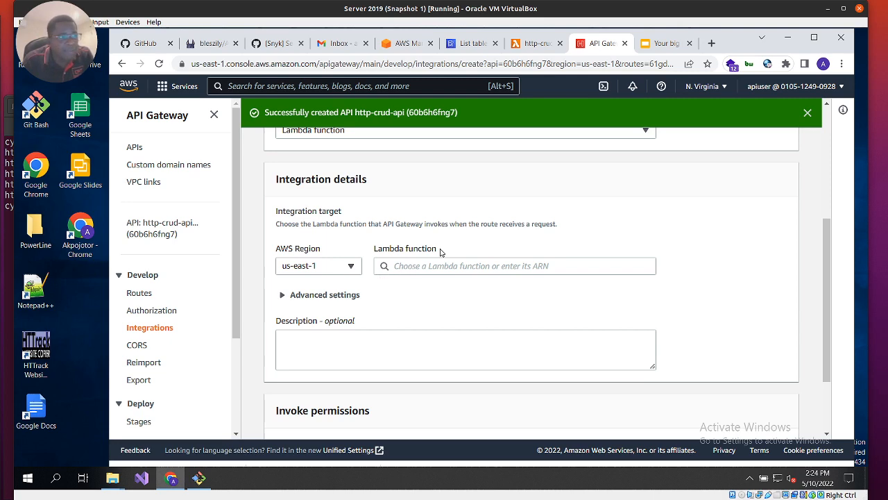
Copy the function name http-crud-function from its Lambda page
left_click(532, 43)
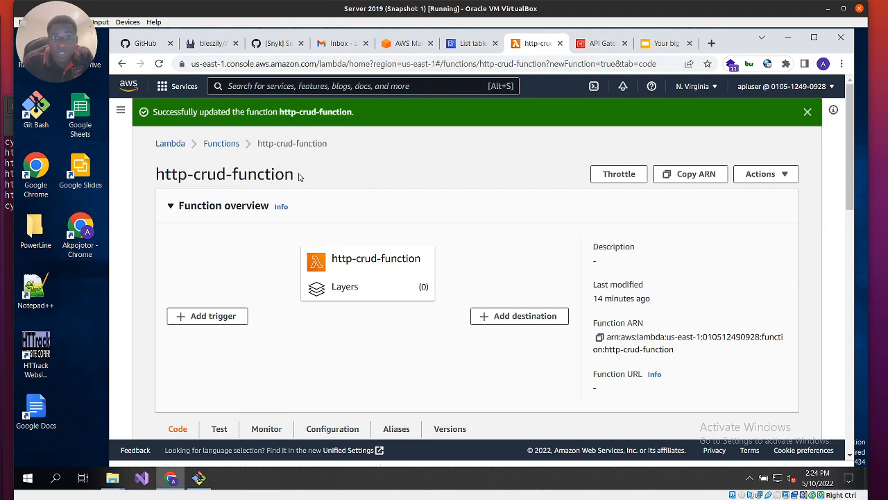
left_click_drag(294, 176, 154, 177)
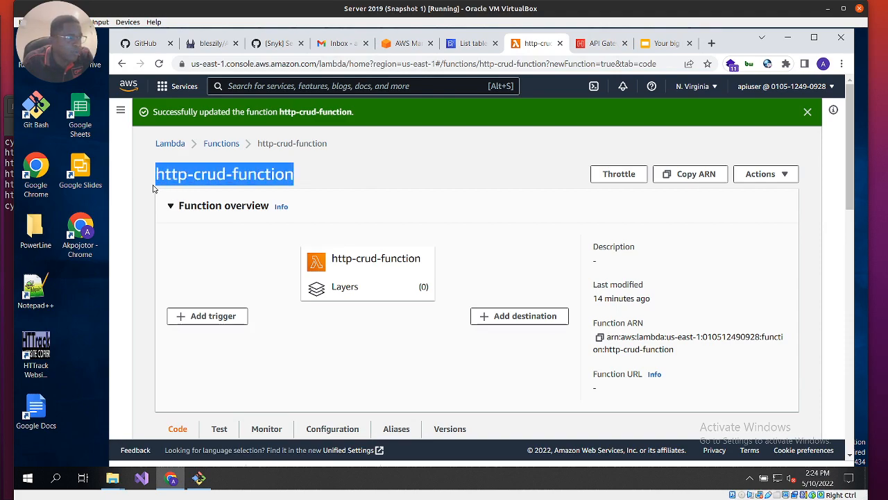
right_click(183, 175)
left_click(205, 183)
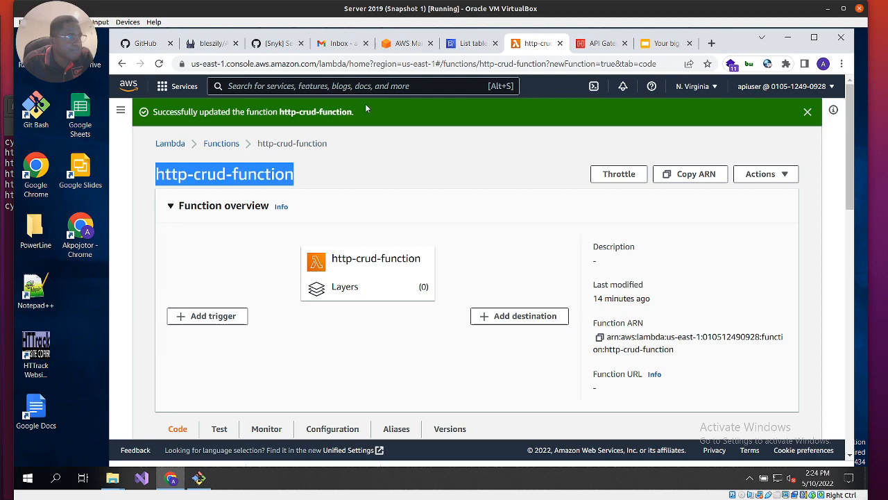
Choose http-crud-function in us-east-1 as the integration target, keep the invoke permission granted, and create the integration
left_click(590, 45)
left_click(413, 265)
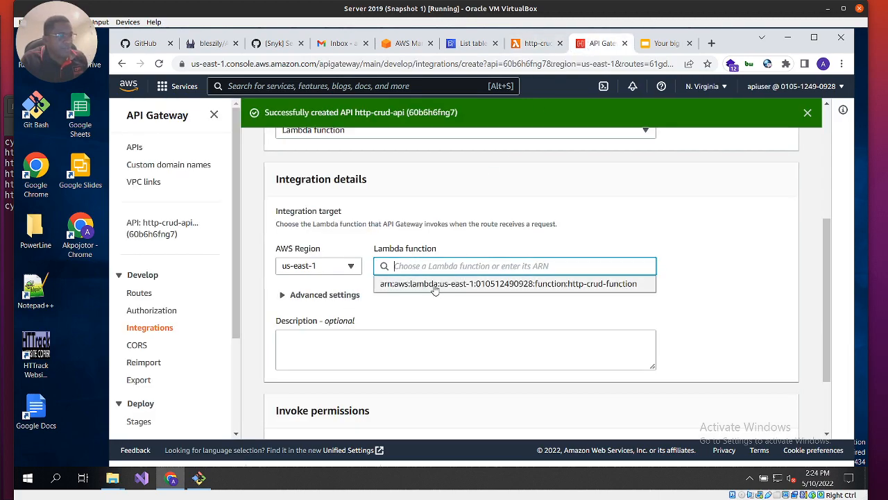
left_click(596, 285)
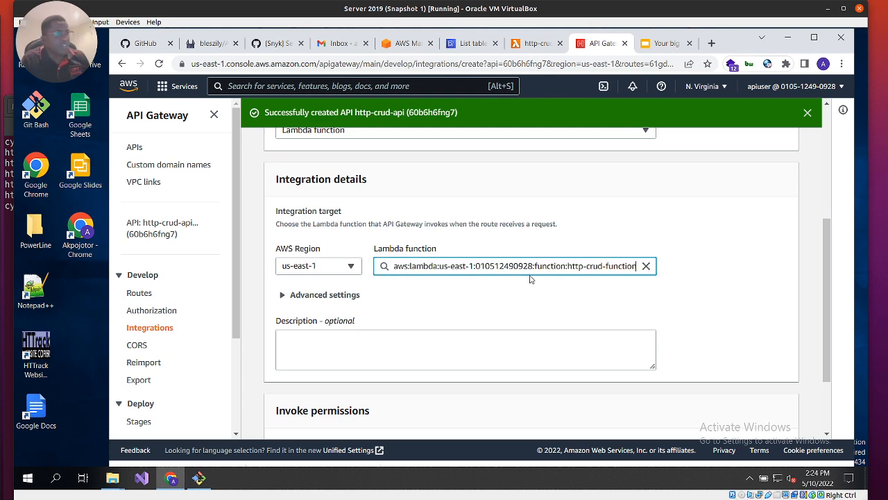
left_click(461, 319)
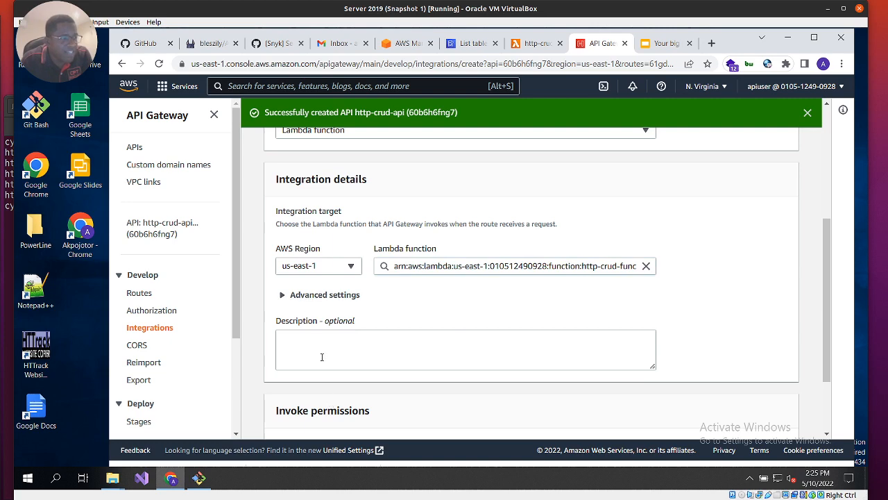
scroll(399, 377, "down", 2)
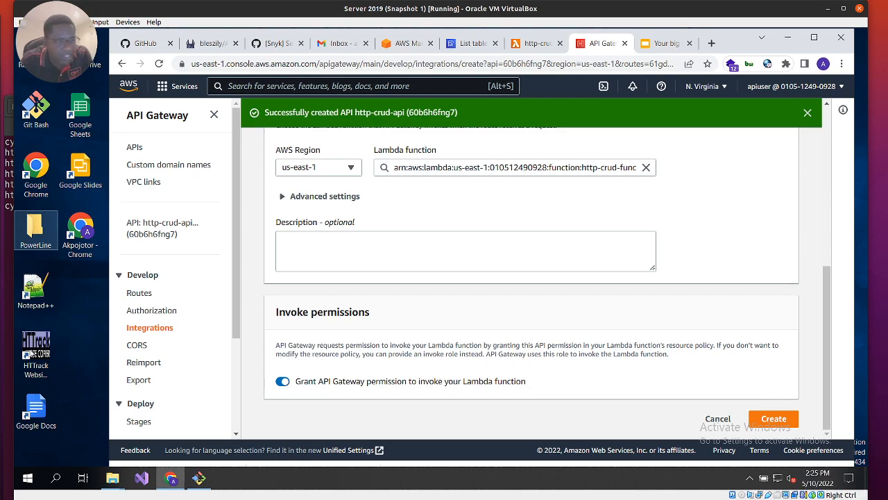
left_click(772, 419)
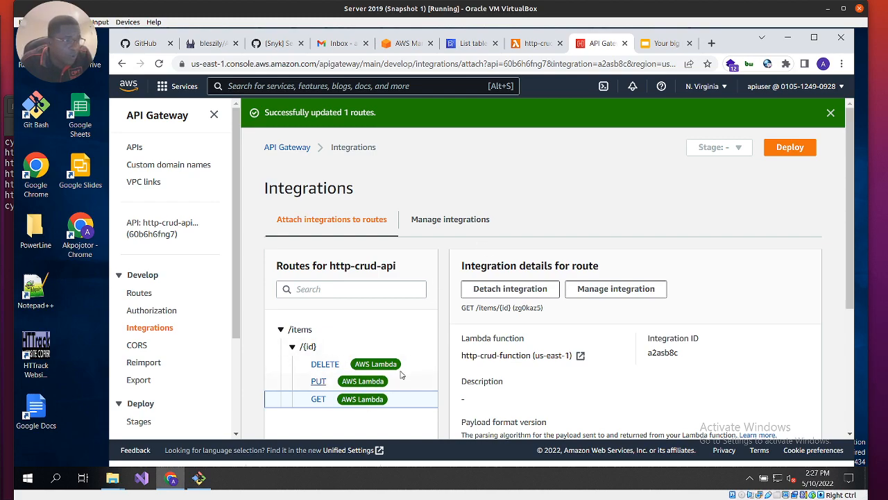
Open the details of http-crud-api from the API list and copy the invoke URL of its $default stage
scroll(376, 346, "down", 1)
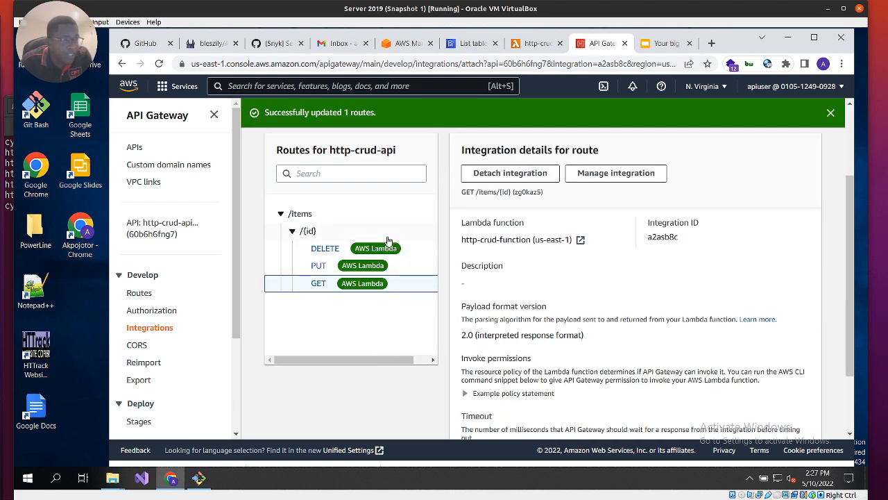
scroll(388, 241, "up", 1)
scroll(388, 241, "down", 1)
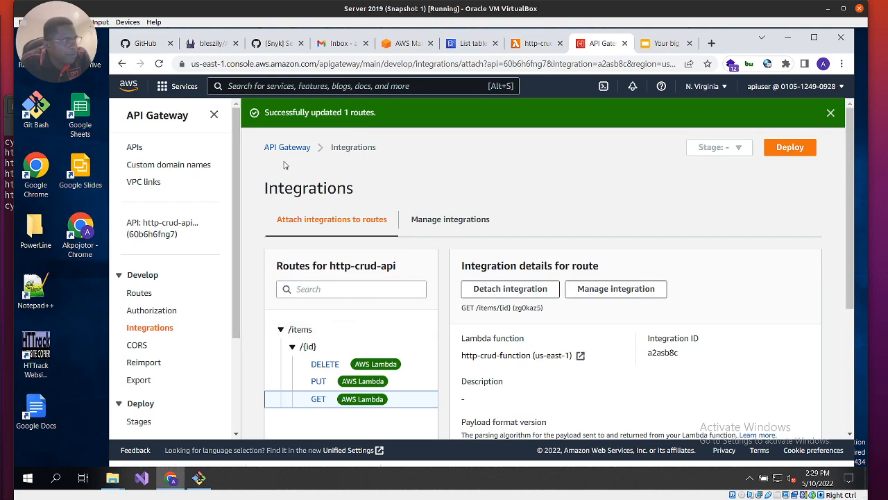
left_click(135, 147)
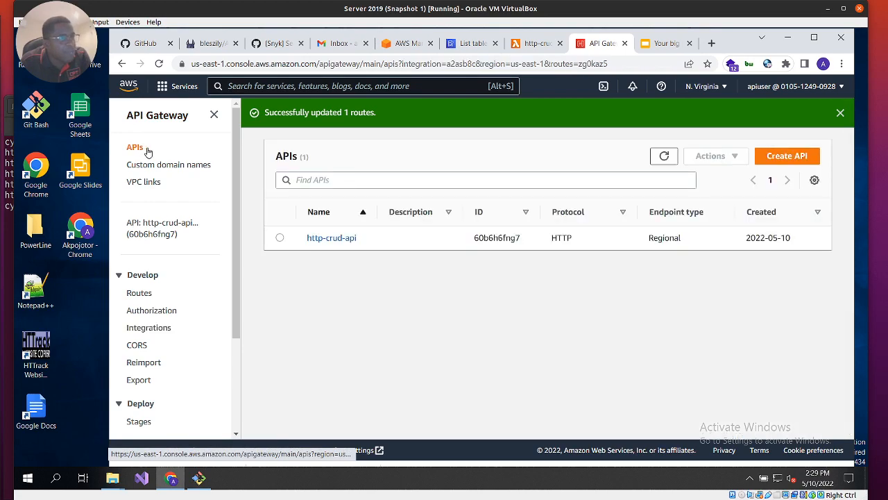
left_click(329, 237)
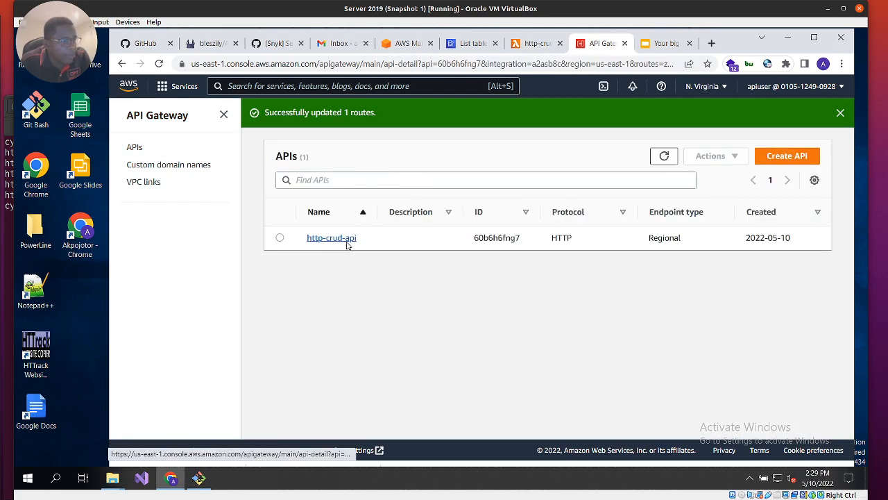
scroll(388, 332, "down", 3)
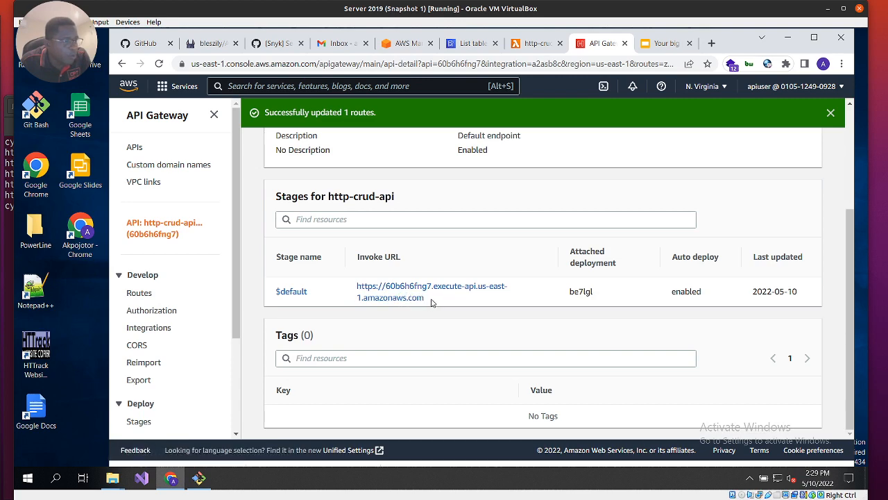
left_click_drag(433, 299, 355, 283)
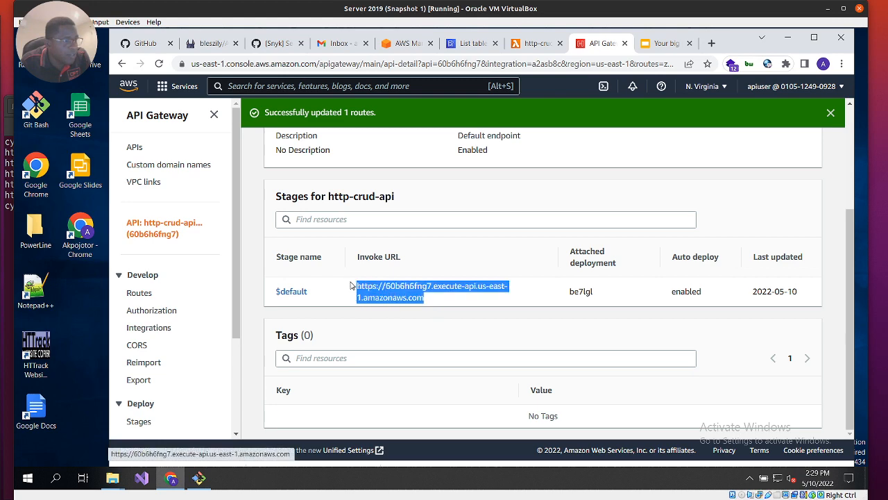
right_click(391, 290)
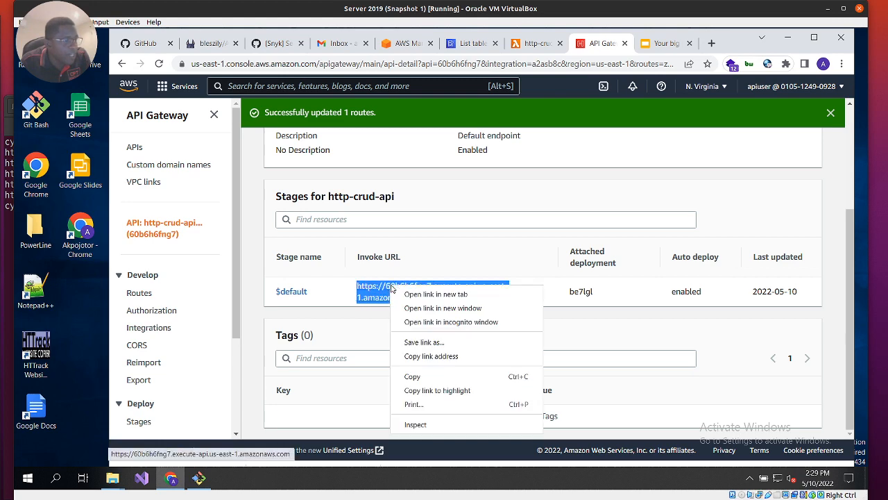
left_click(417, 378)
left_click(476, 340)
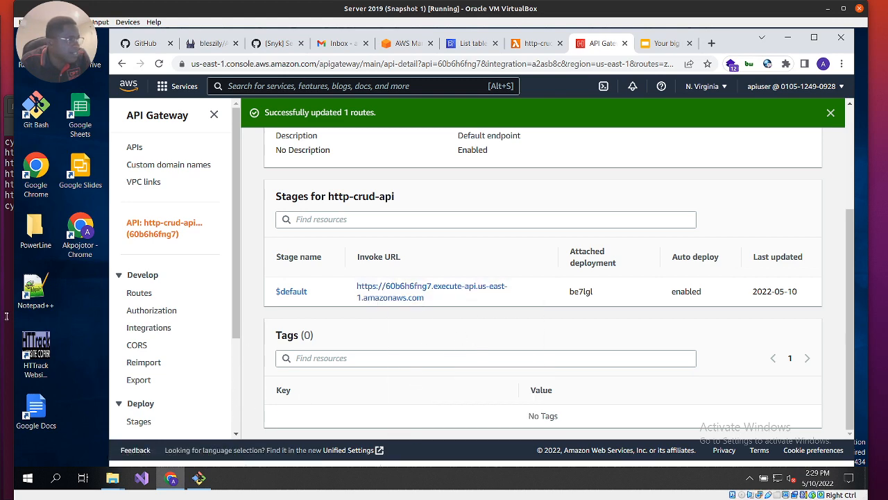
Switch to Git Bash, try a verbose curl PUT request with JSON id abcdef234, price 12345 and name myitem, and clear the terminal
left_click(197, 482)
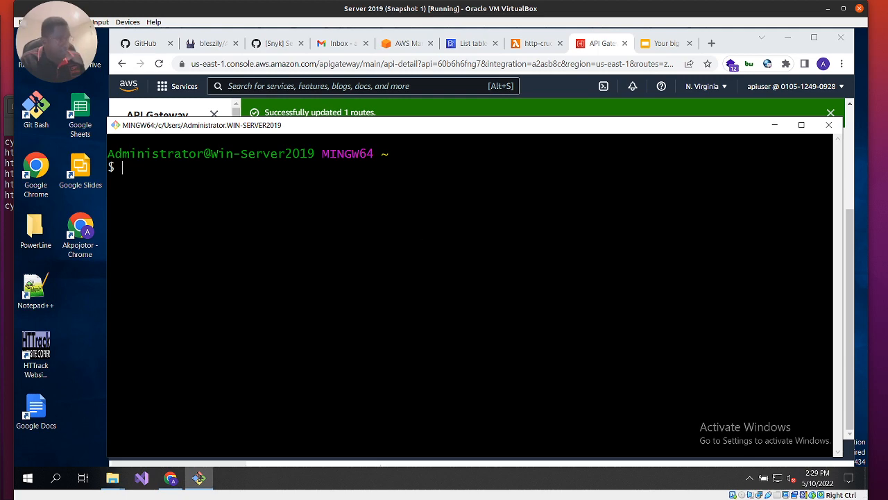
right_click(301, 185)
left_click(334, 219)
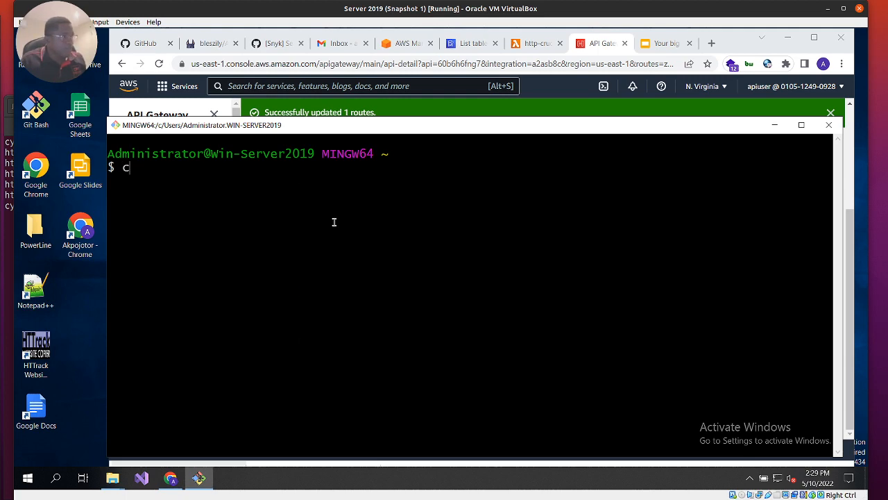
key("Return")
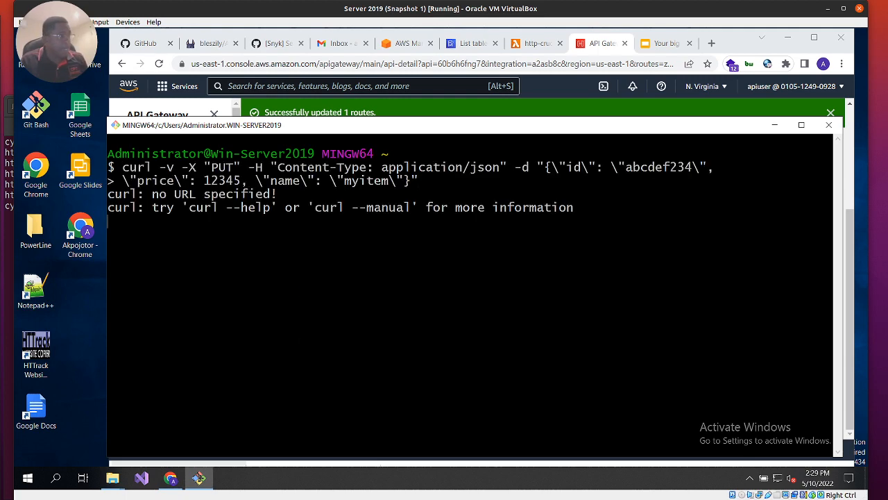
type("clear")
key("Return")
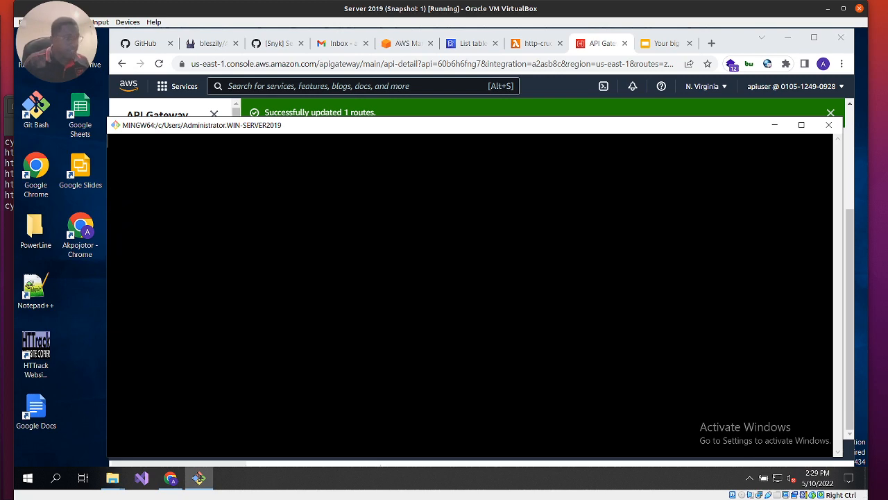
Open Notepad and write a verbose curl PUT command with JSON id abcdef234, price 12345 and name myitem for the API's invoke URL
left_click(28, 480)
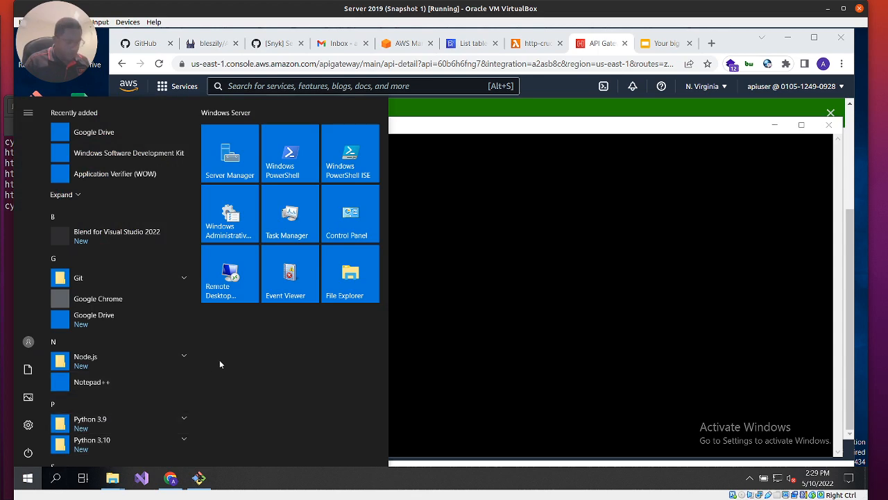
type("not")
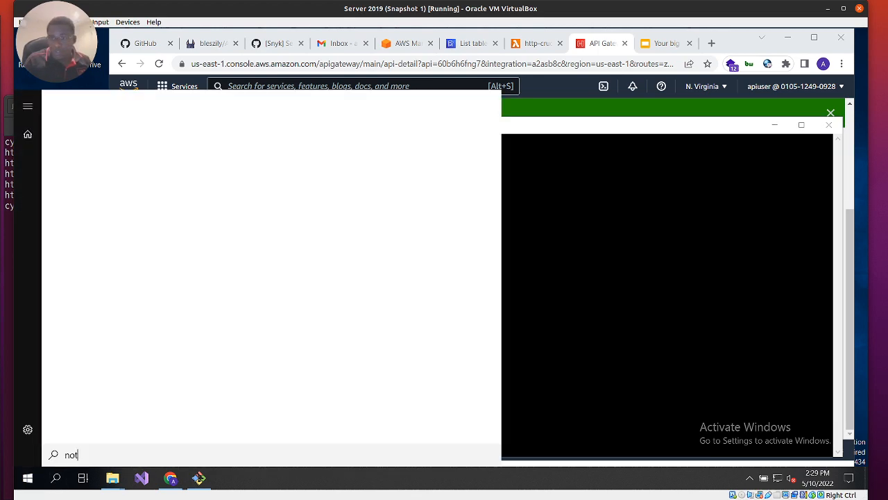
type("epad")
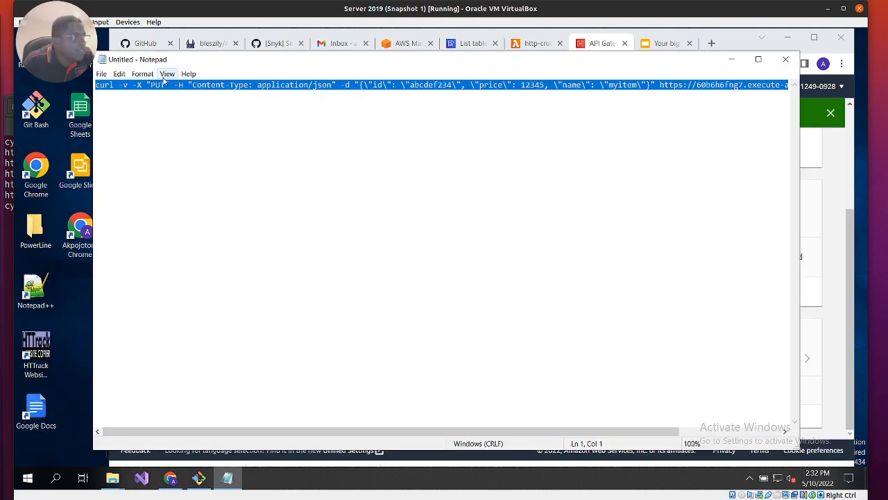
Switch to Git Bash, run the curl PUT command prepared in Notepad, and review its output
left_click(199, 478)
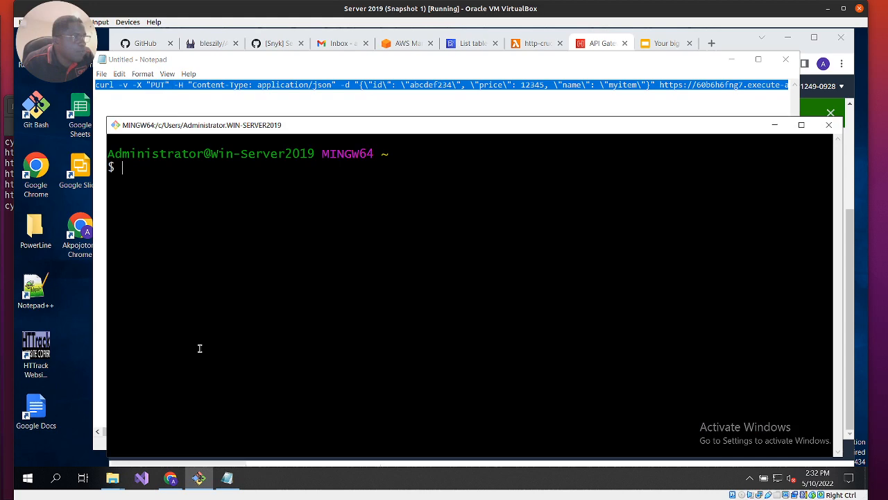
right_click(213, 198)
left_click(232, 231)
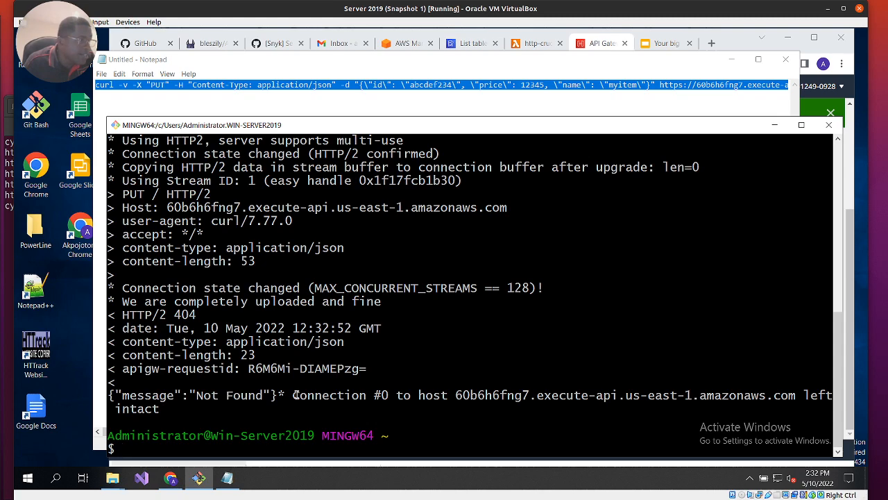
scroll(288, 343, "up", 6)
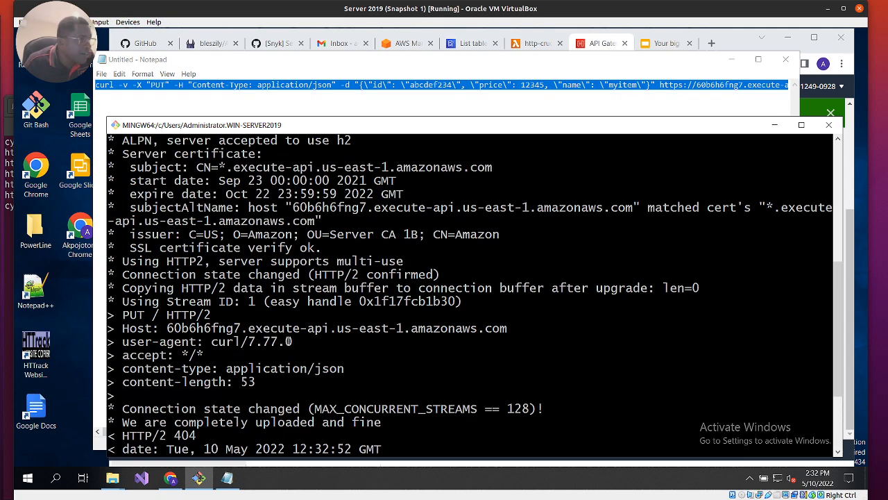
scroll(288, 341, "up", 3)
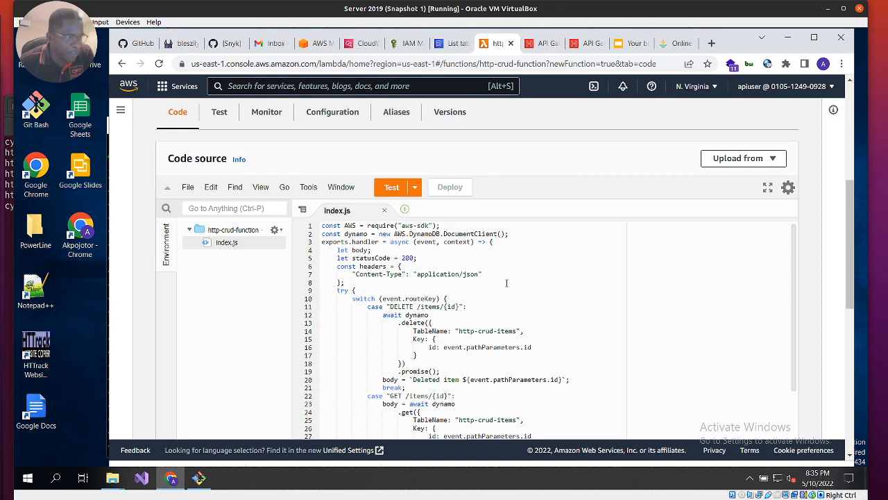
Review the DELETE, GET and PUT route cases and the error handling in index.js of http-crud-function
scroll(506, 283, "down", 10)
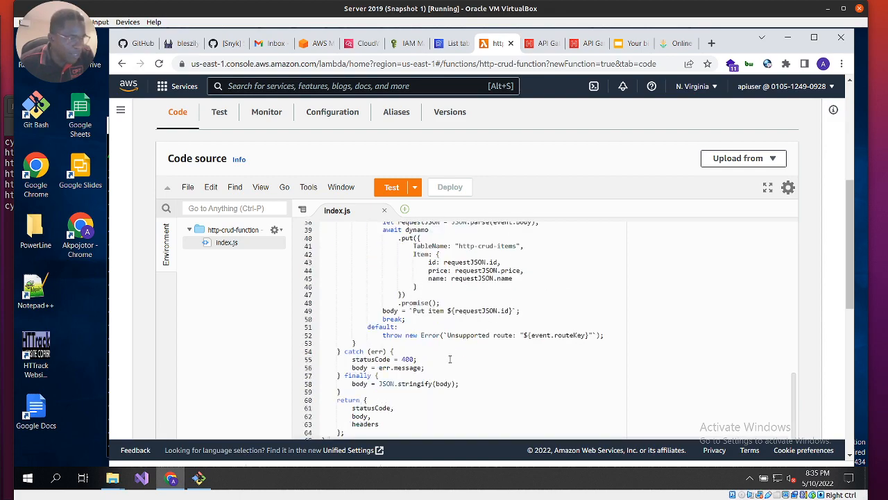
scroll(450, 359, "down", 5)
scroll(428, 253, "up", 15)
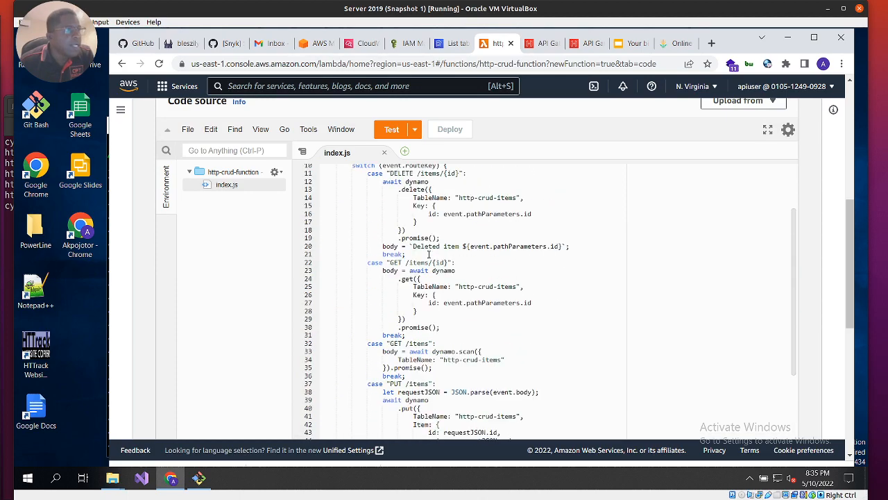
Switch to Git Bash and examine the curl GET request for the /abcdef234 path and its response status
left_click(199, 477)
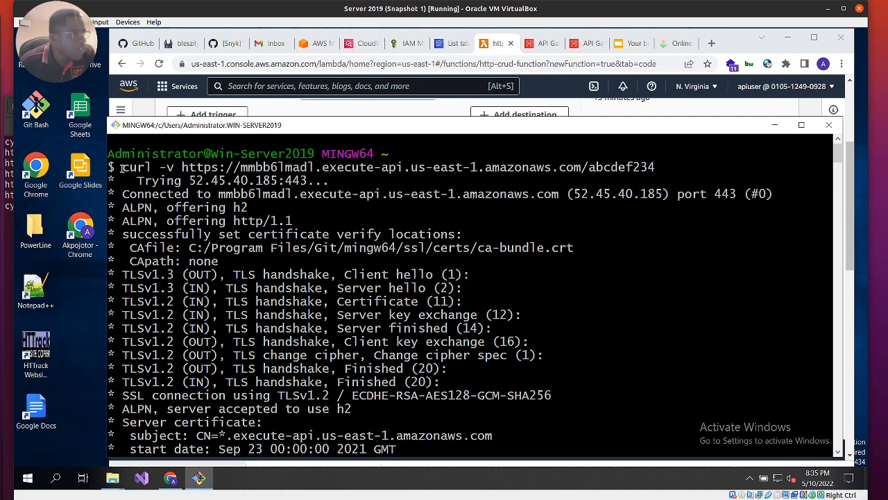
left_click_drag(177, 165, 557, 167)
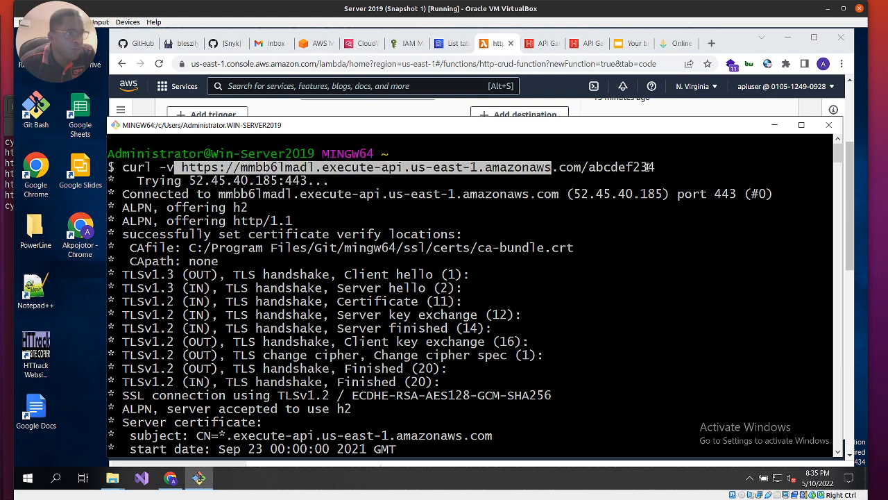
left_click_drag(657, 166, 596, 167)
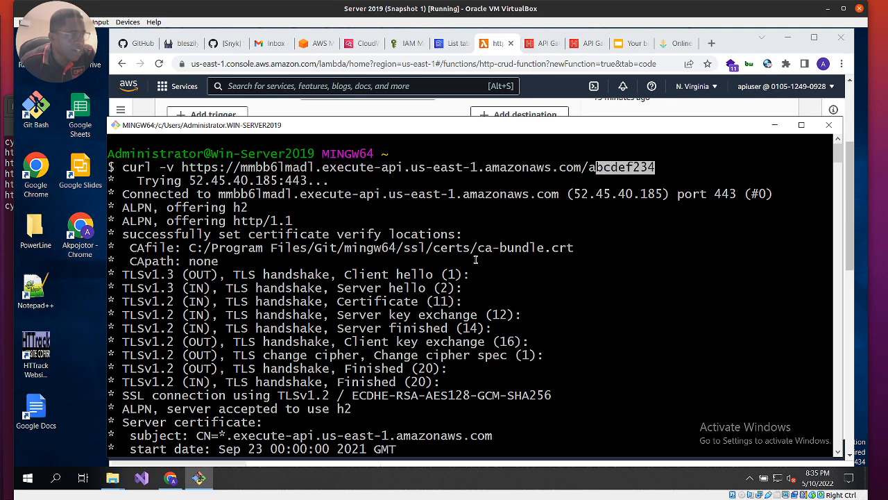
scroll(310, 338, "down", 6)
scroll(297, 139, "up", 2)
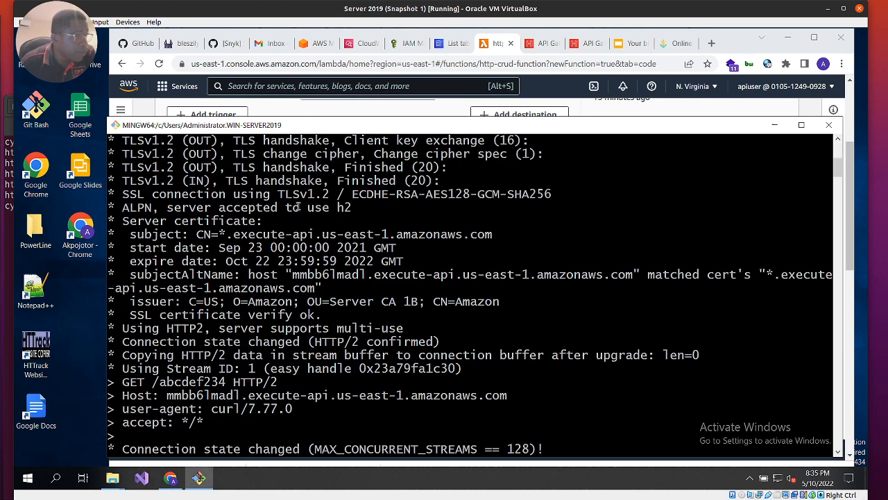
scroll(168, 303, "down", 6)
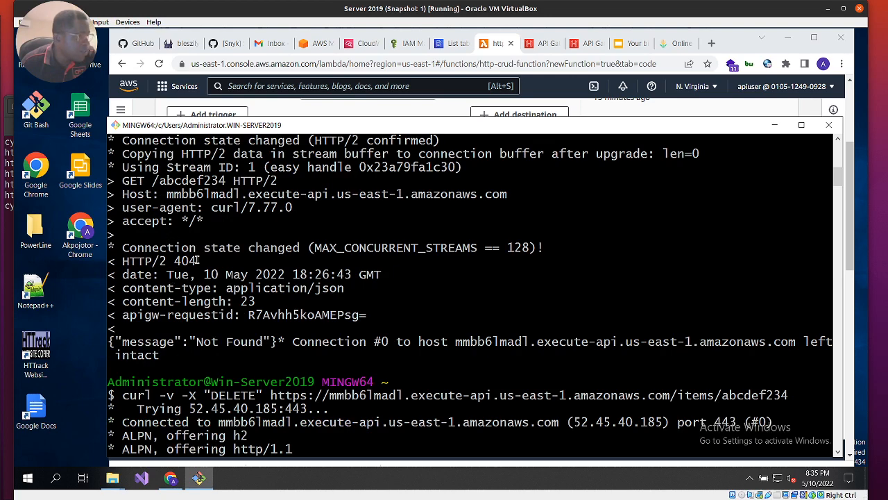
left_click_drag(197, 261, 117, 261)
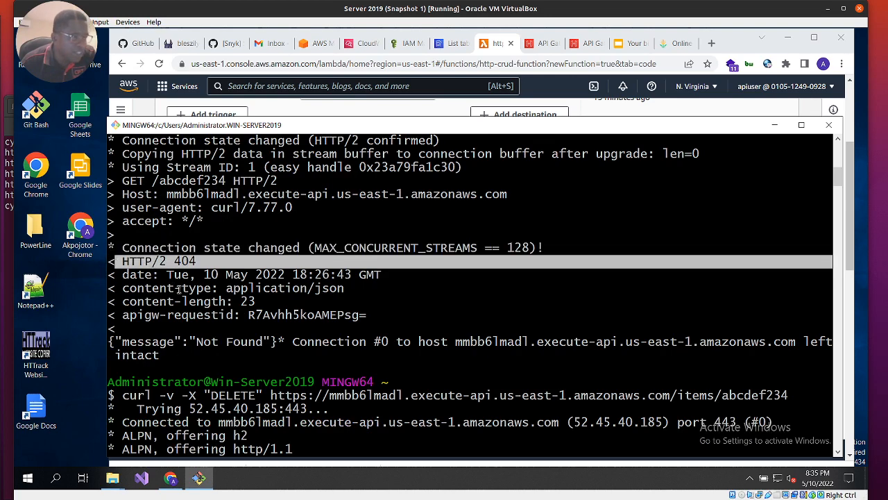
Examine the curl DELETE request for /items/abcdef234 in the terminal history, including its response status and body
scroll(197, 323, "down", 5)
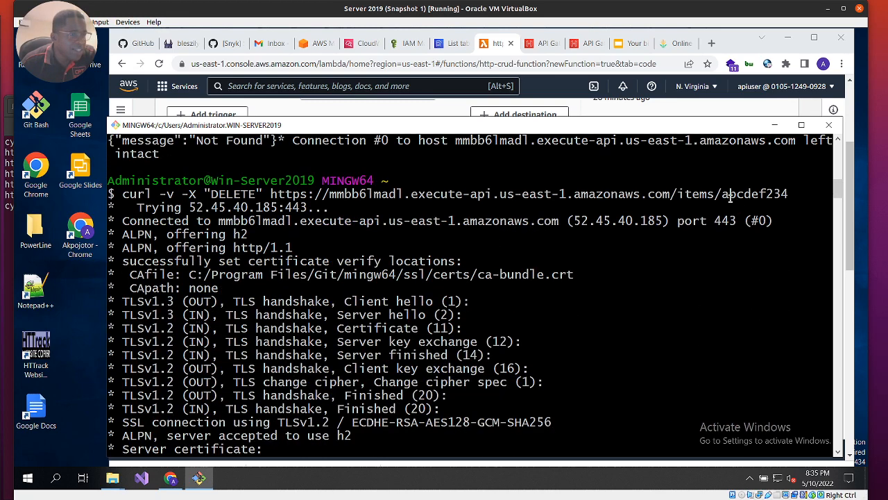
scroll(486, 166, "up", 9)
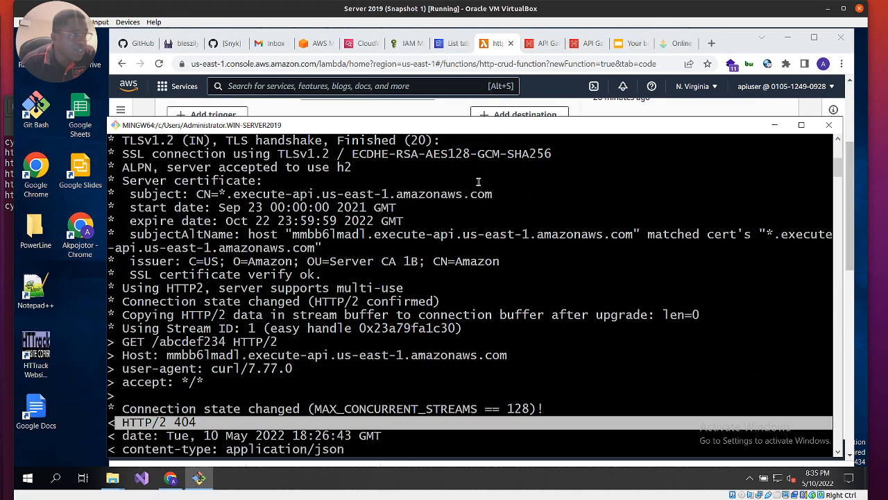
scroll(531, 432, "down", 7)
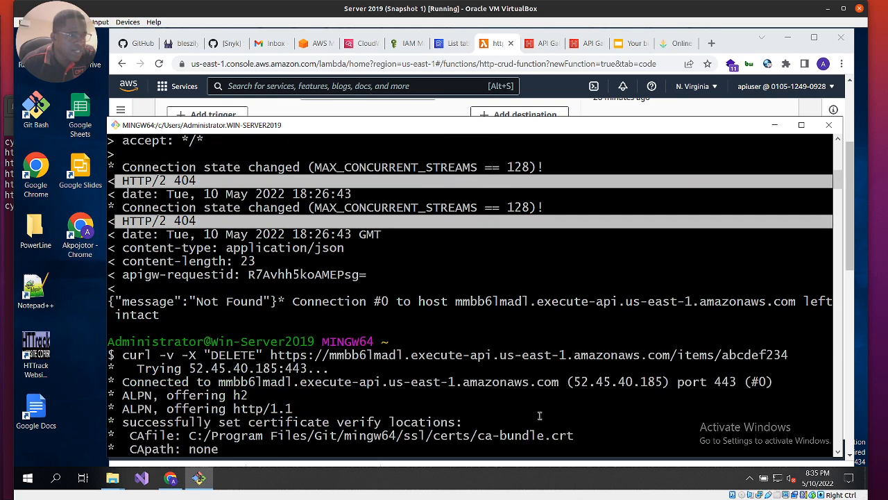
scroll(696, 311, "down", 1)
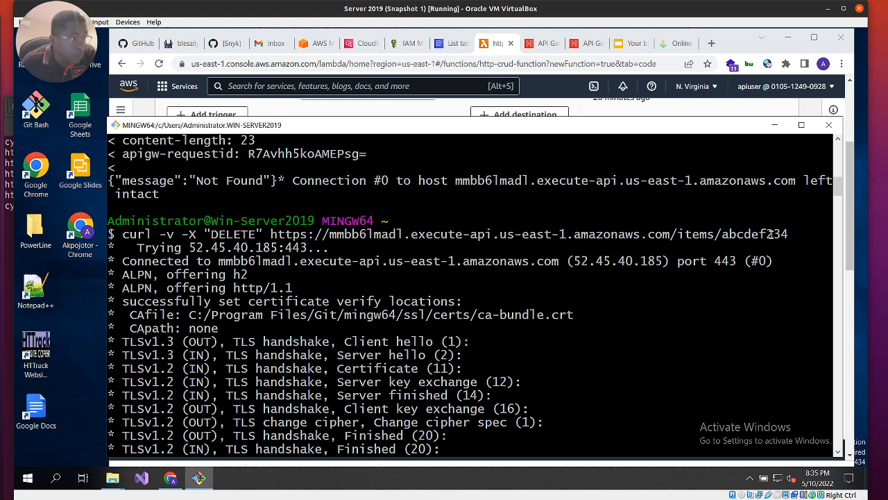
scroll(587, 347, "down", 8)
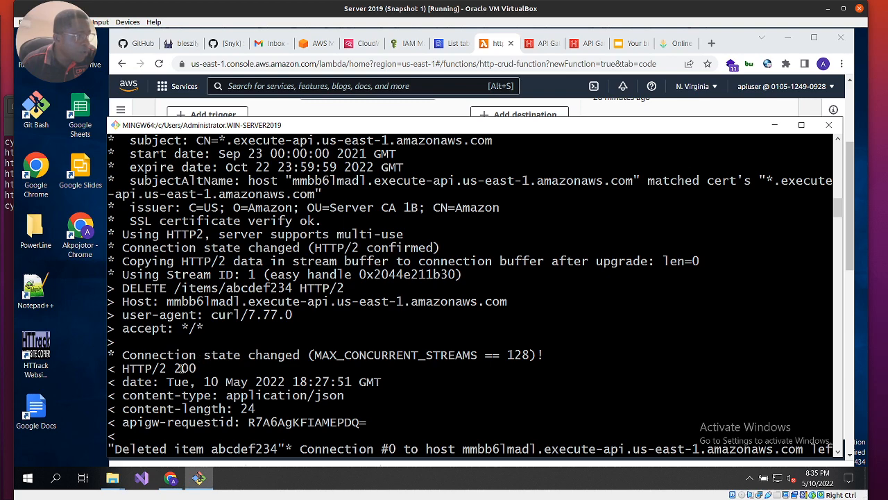
left_click_drag(174, 369, 208, 367)
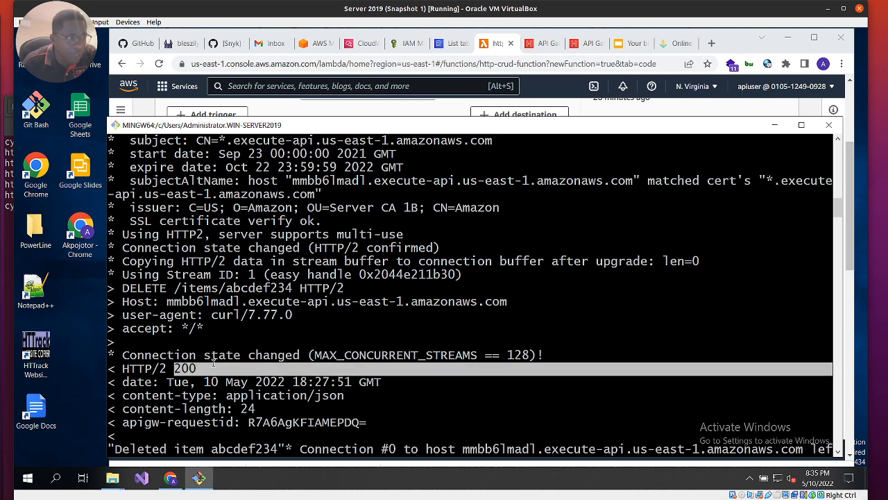
scroll(275, 387, "down", 3)
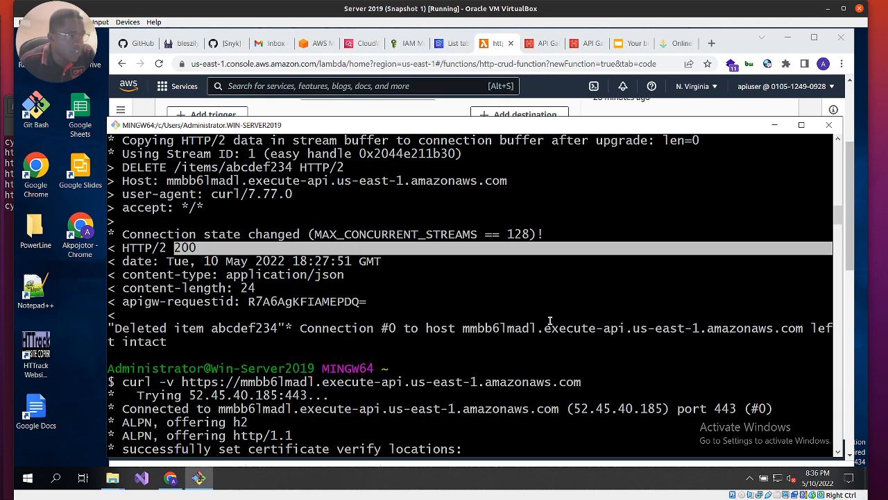
scroll(445, 314, "up", 15)
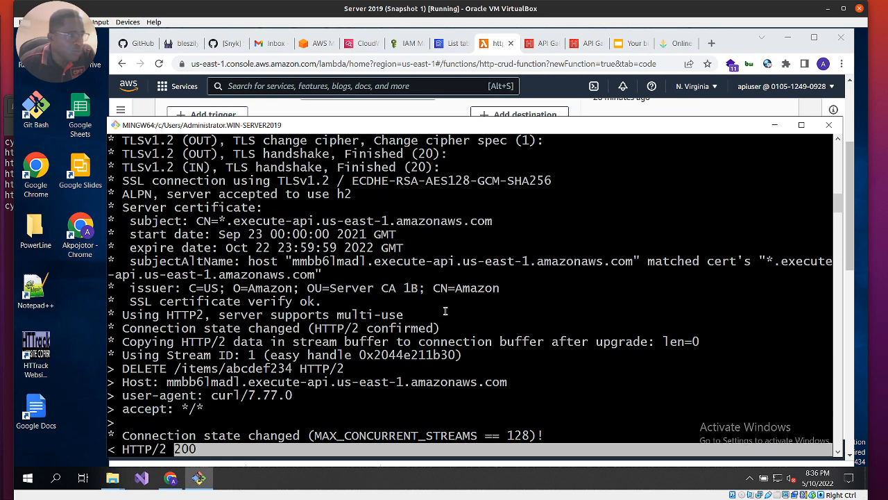
Examine the curl request to the bare invoke URL without a route and check its response status
scroll(505, 317, "down", 15)
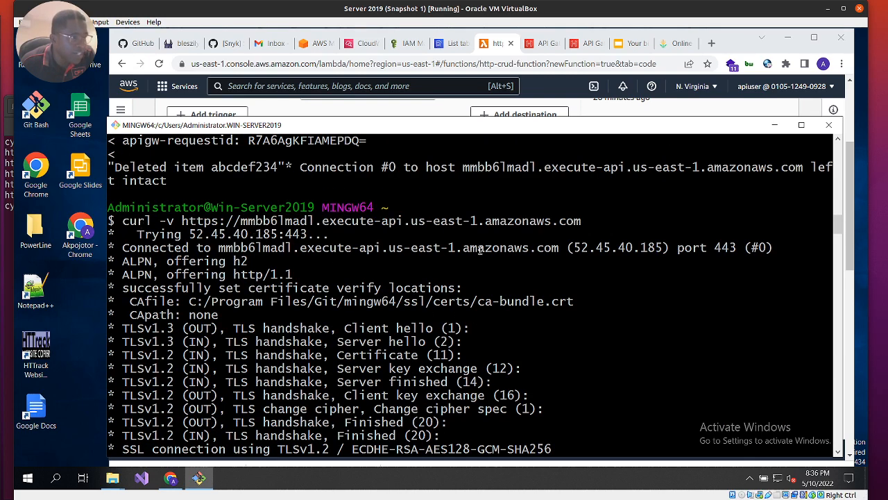
scroll(434, 268, "down", 10)
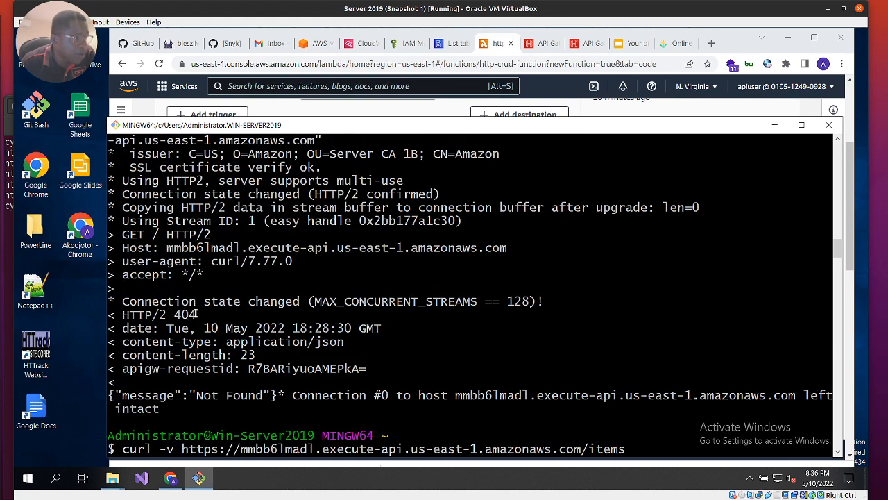
left_click_drag(197, 314, 161, 315)
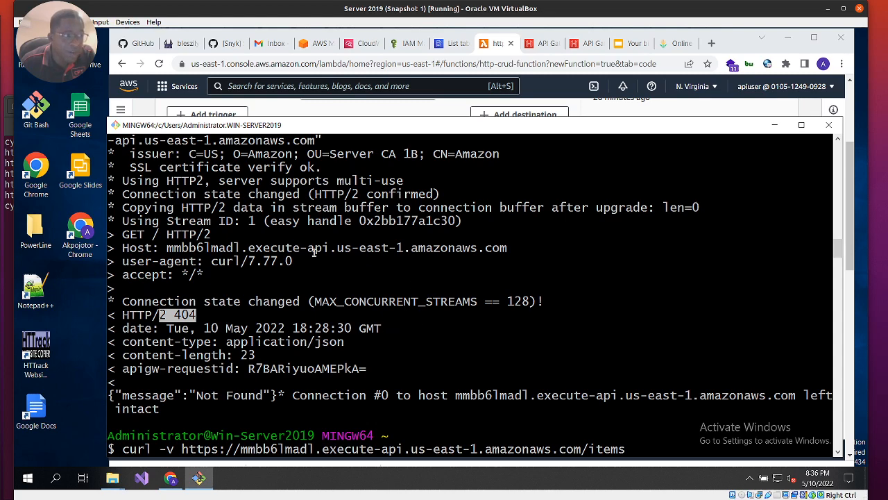
key("Return")
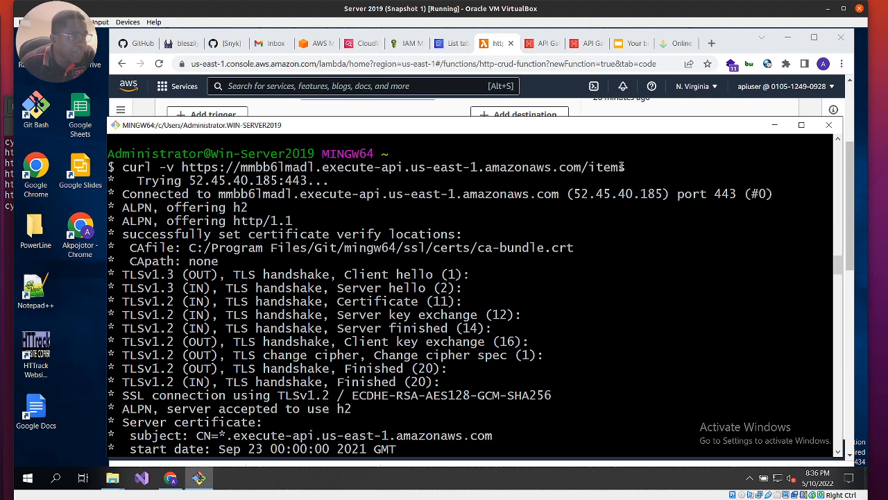
Examine the curl GET request for the /items route, checking its path, response status and returned items
left_click_drag(627, 166, 583, 167)
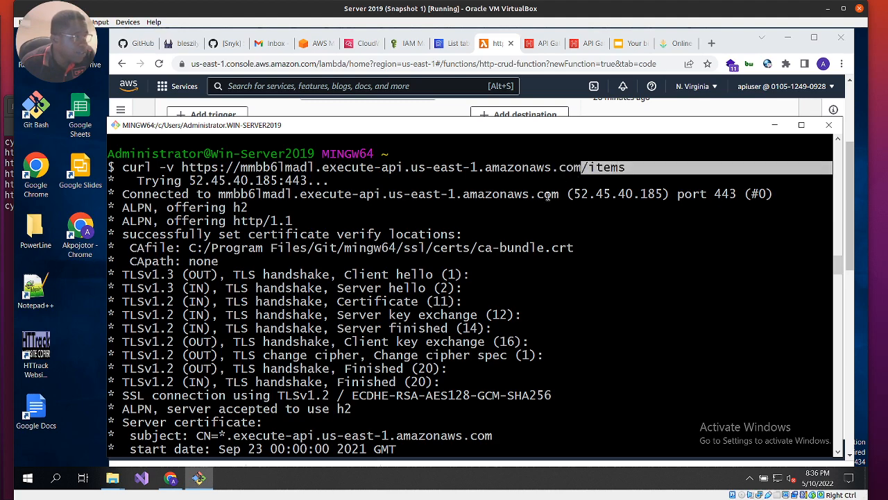
scroll(382, 287, "down", 8)
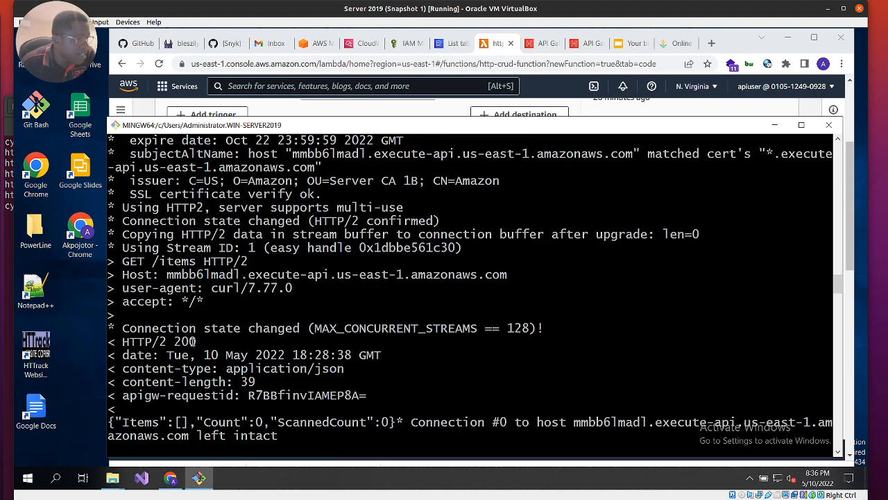
left_click_drag(197, 341, 167, 342)
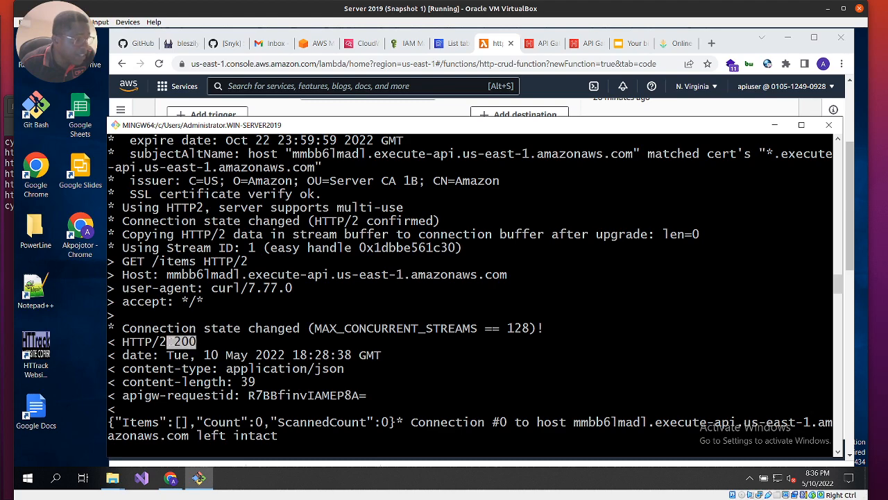
scroll(245, 358, "down", 2)
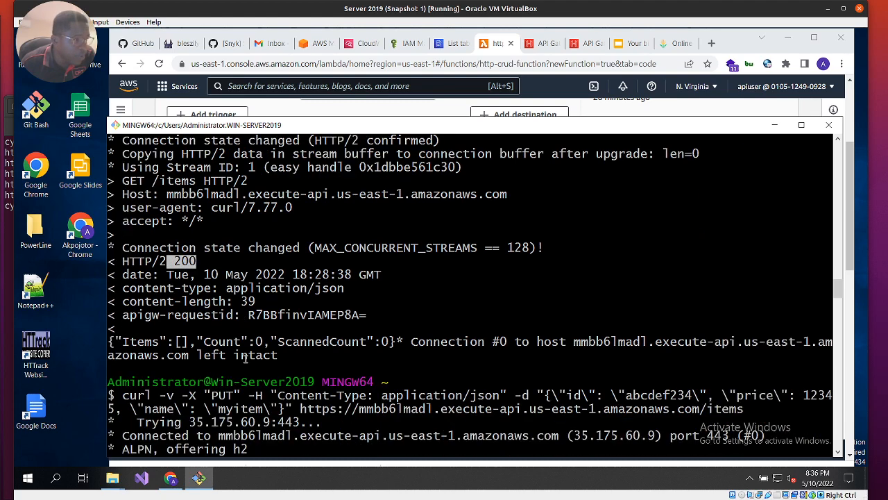
left_click(188, 341)
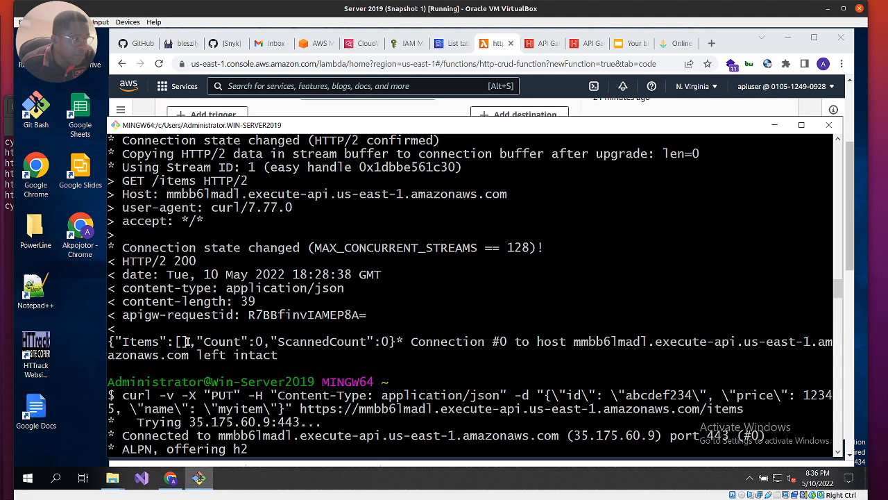
Examine the curl PUT request to /items in the terminal history, covering its method, Content-Type header and JSON body fields
scroll(339, 359, "down", 3)
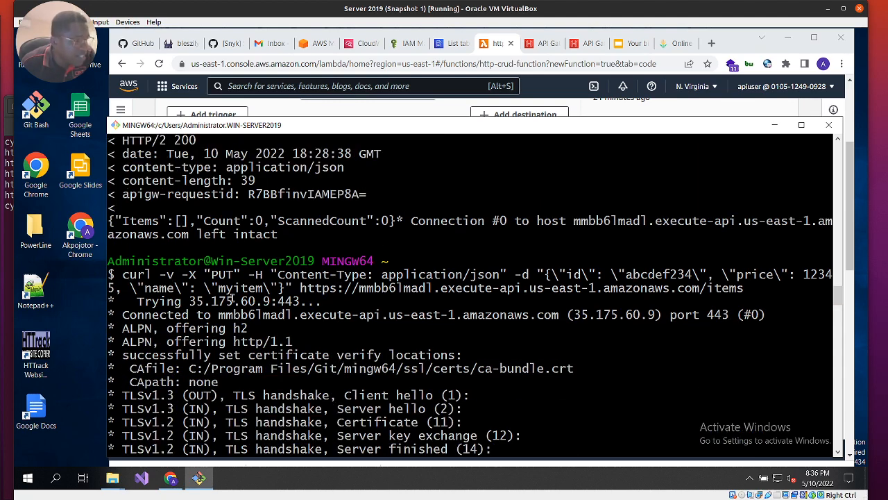
left_click_drag(138, 275, 241, 276)
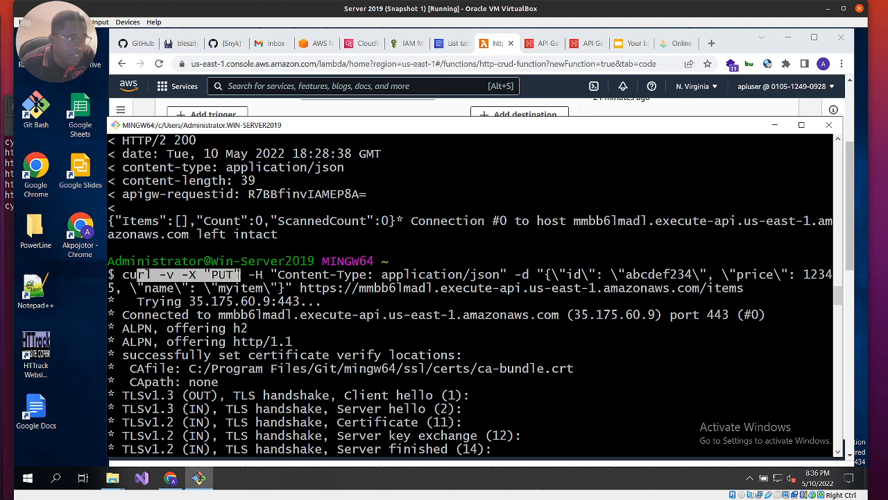
left_click(248, 275)
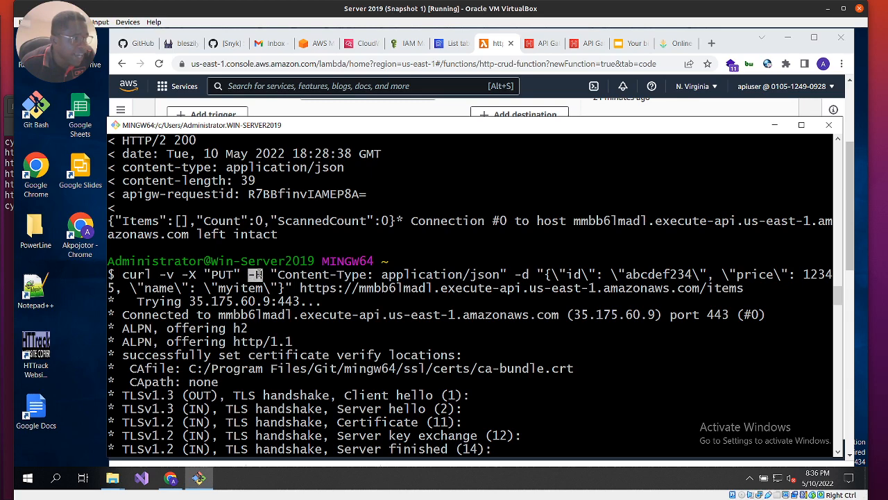
left_click_drag(272, 275, 455, 272)
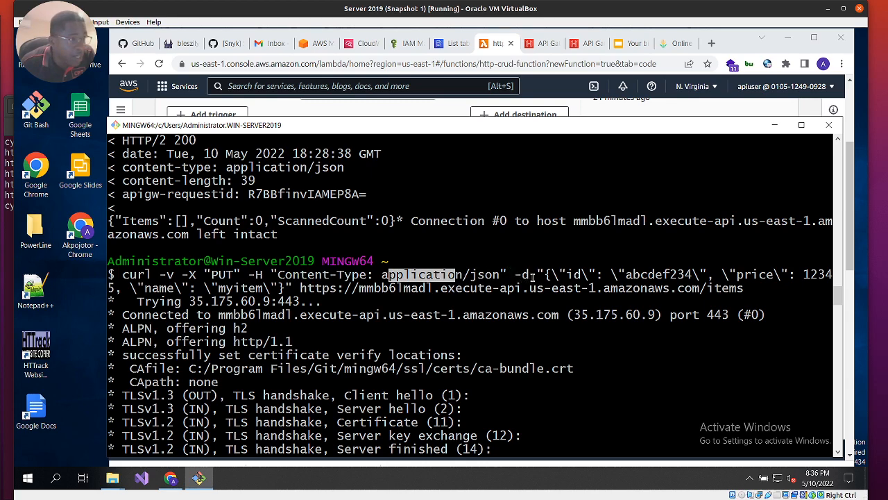
left_click(568, 277)
left_click_drag(657, 272, 691, 277)
left_click(693, 275)
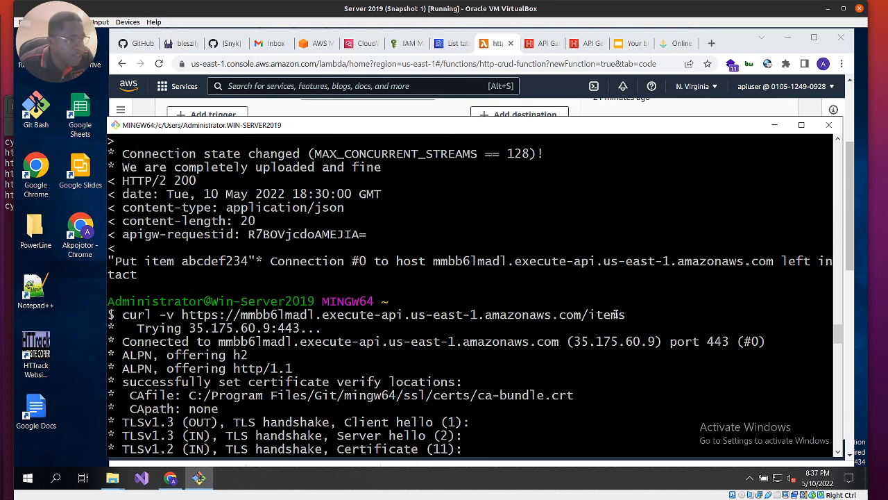
Examine the curl GET request to /items that follows the PUT, including its response status and returned items
left_click_drag(628, 313, 486, 304)
scroll(479, 355, "down", 8)
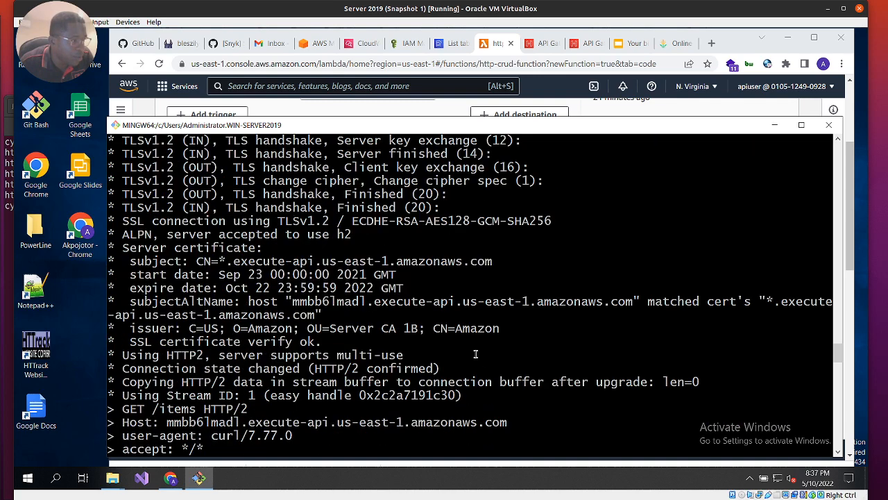
scroll(476, 355, "down", 5)
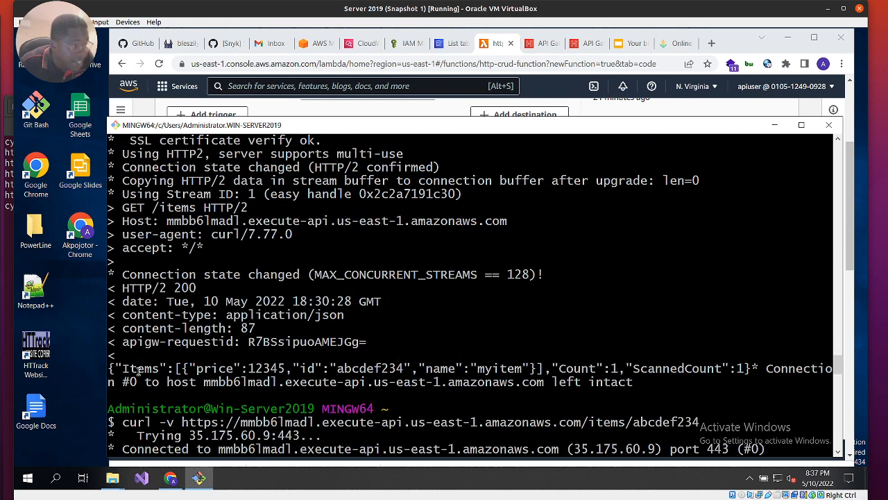
left_click_drag(138, 372, 632, 383)
Examine the curl GET request for /items/abcdef234, checking the item ID in the path and the returned item
scroll(624, 375, "down", 2)
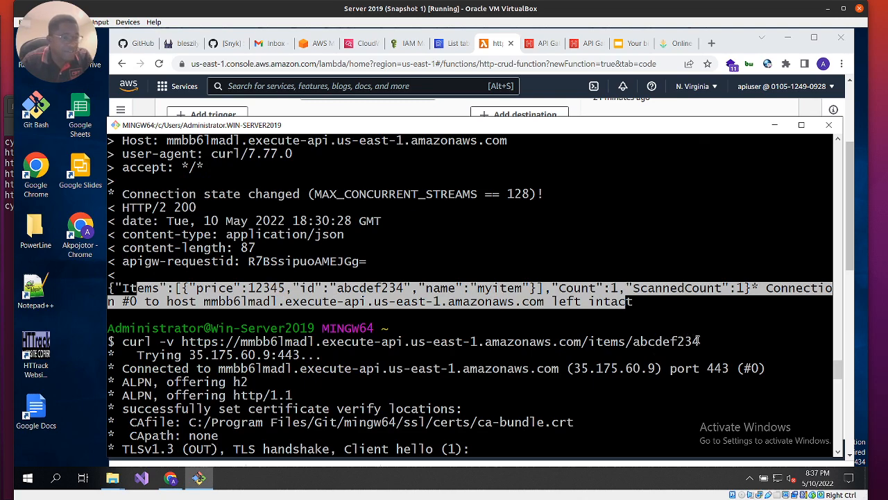
left_click_drag(699, 341, 635, 341)
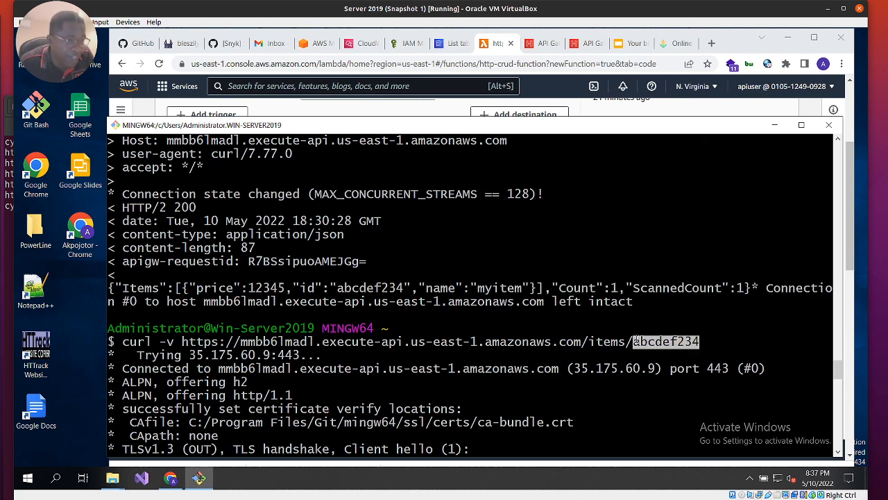
scroll(553, 357, "down", 13)
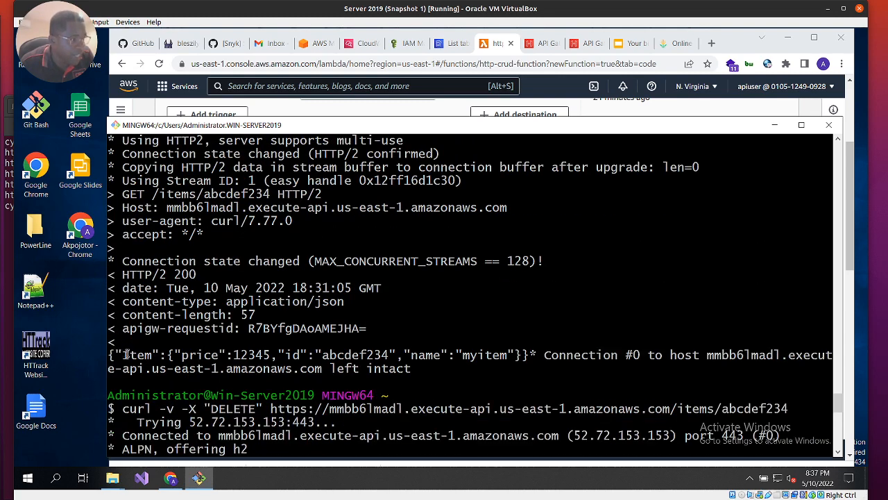
left_click_drag(118, 354, 467, 362)
scroll(437, 380, "down", 1)
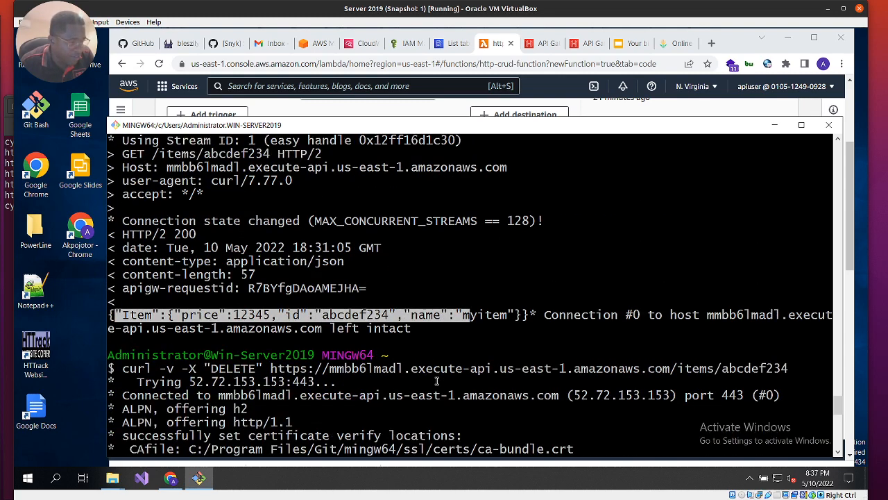
Review the curl DELETE command for /items/abcdef234 and the response message at the end of its output
scroll(436, 380, "down", 1)
left_click_drag(119, 326, 319, 327)
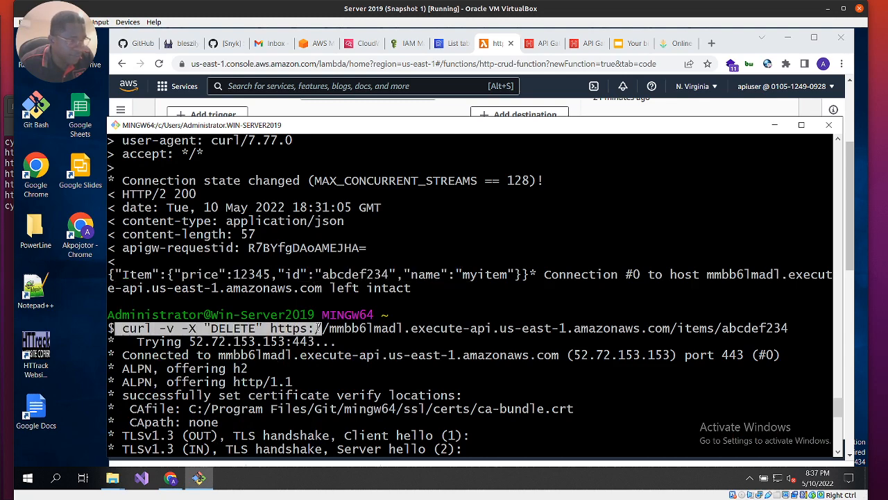
left_click_drag(796, 334, 671, 326)
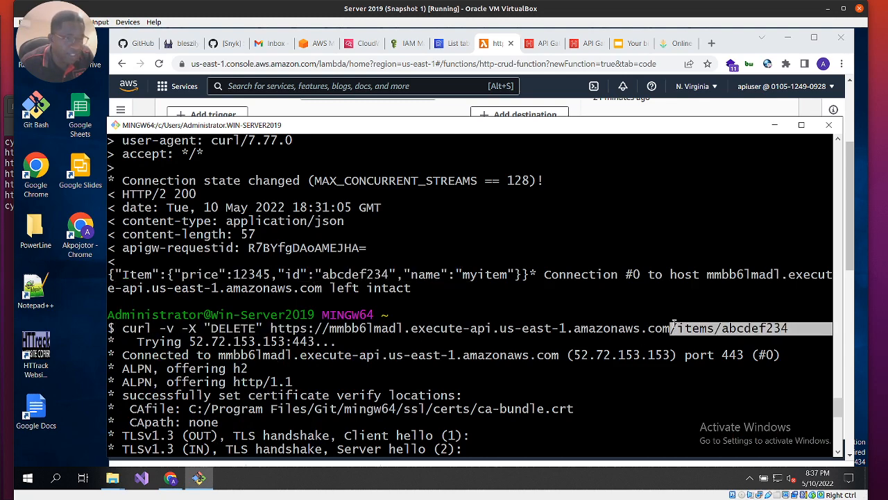
scroll(778, 334, "down", 12)
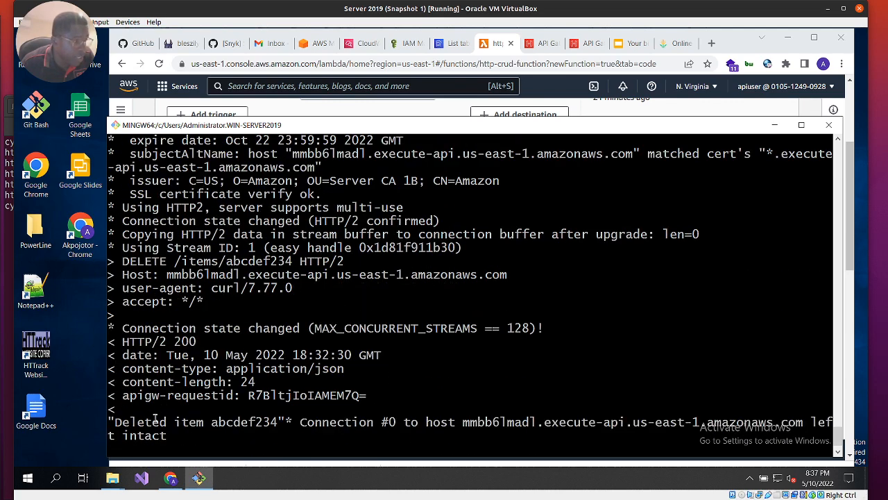
left_click_drag(142, 434, 255, 421)
scroll(288, 416, "down", 1)
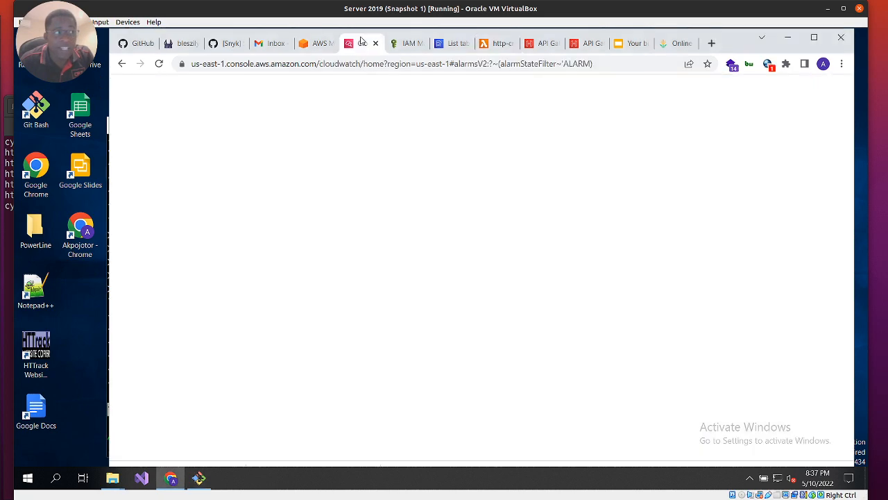
Switch to the CloudWatch alarms in Chrome, open the http-crud-items ConsumedReadCapacityUnits alarm and examine its graph
left_click(363, 43)
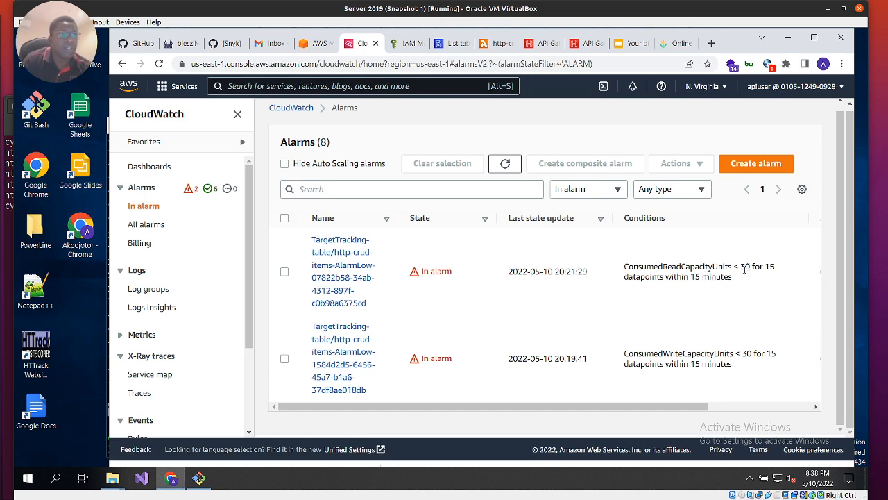
left_click(331, 264)
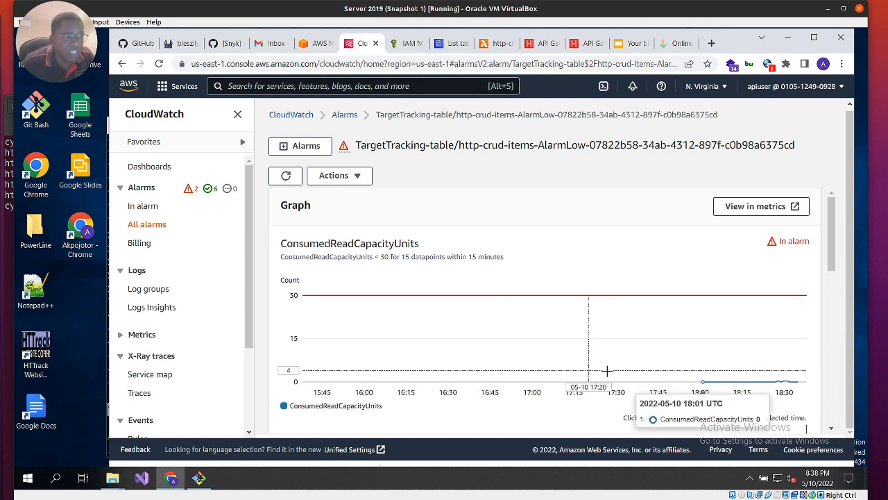
scroll(623, 376, "down", 2)
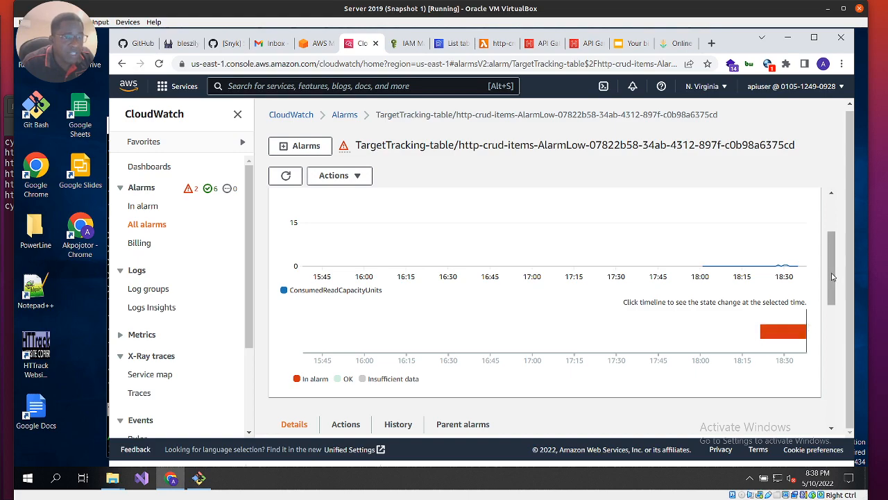
Examine the alarm's state timeline and details, including its threshold, metric and target-tracking scaling policy description
left_click_drag(832, 276, 833, 334)
scroll(642, 389, "down", 3)
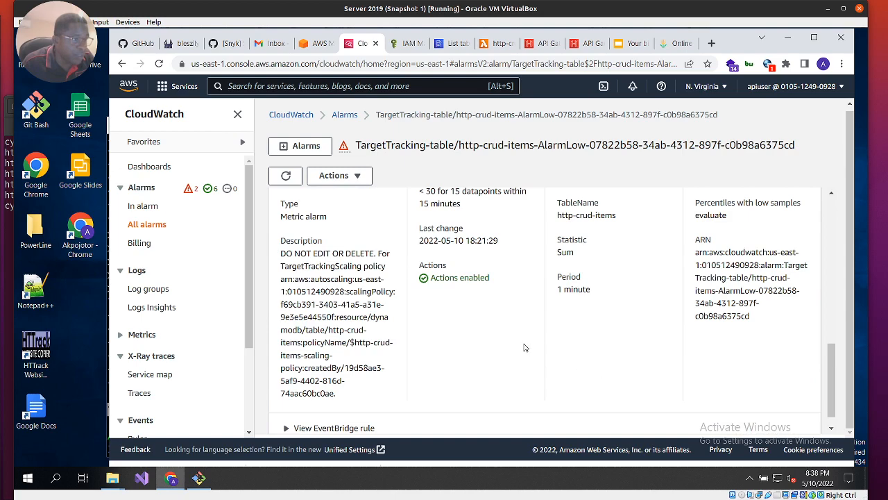
scroll(525, 347, "up", 2)
scroll(429, 309, "down", 1)
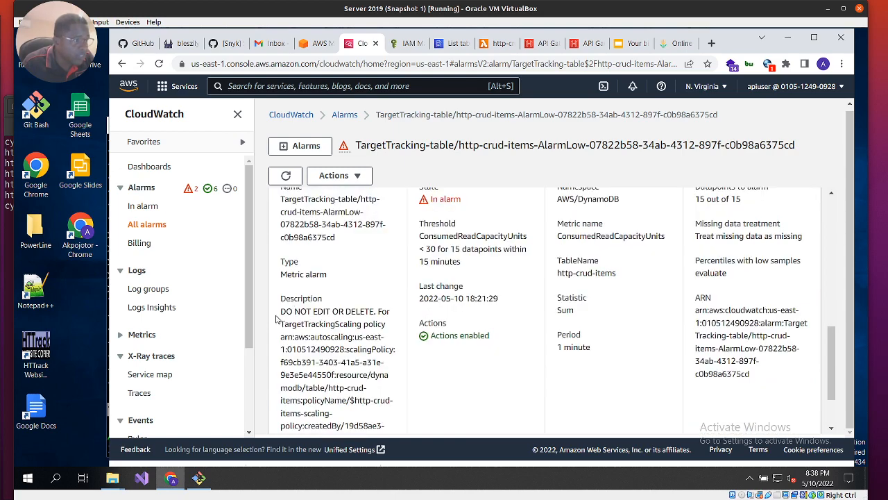
left_click_drag(277, 317, 389, 399)
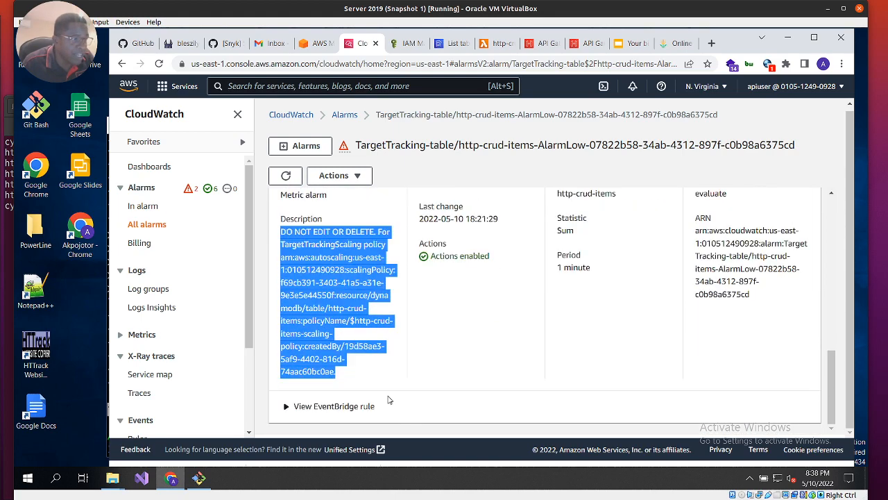
Show the actions configured for the alarm and examine the Auto Scaling entry
scroll(388, 399, "up", 5)
left_click(341, 261)
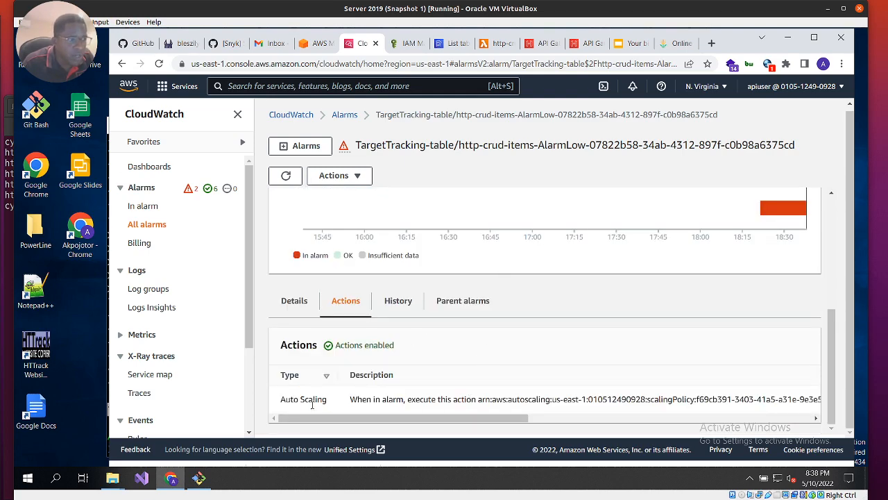
left_click_drag(491, 419, 289, 404)
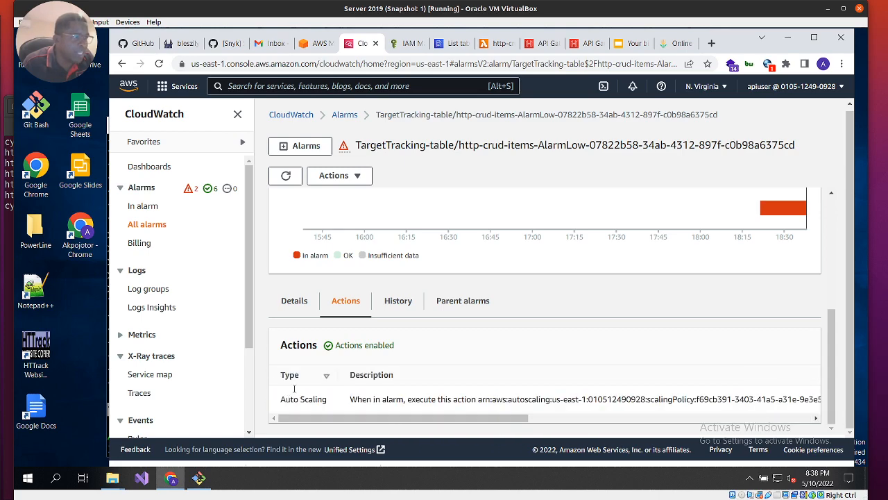
Show the alarm's history and read the descriptions of its action and configuration update entries
left_click(393, 304)
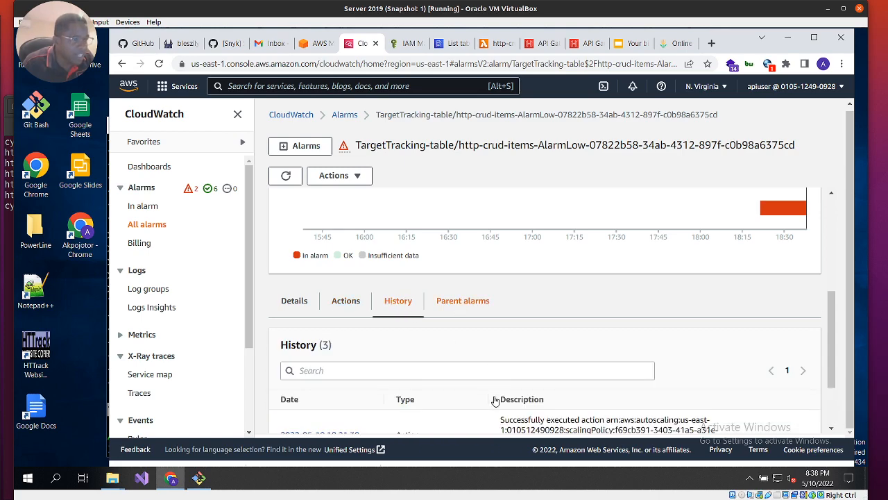
scroll(508, 399, "down", 2)
left_click_drag(497, 335, 784, 370)
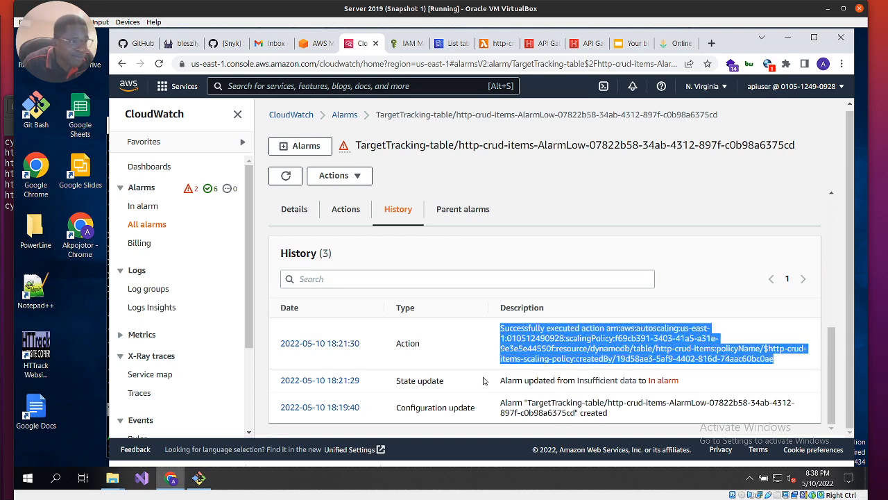
left_click_drag(494, 408, 711, 414)
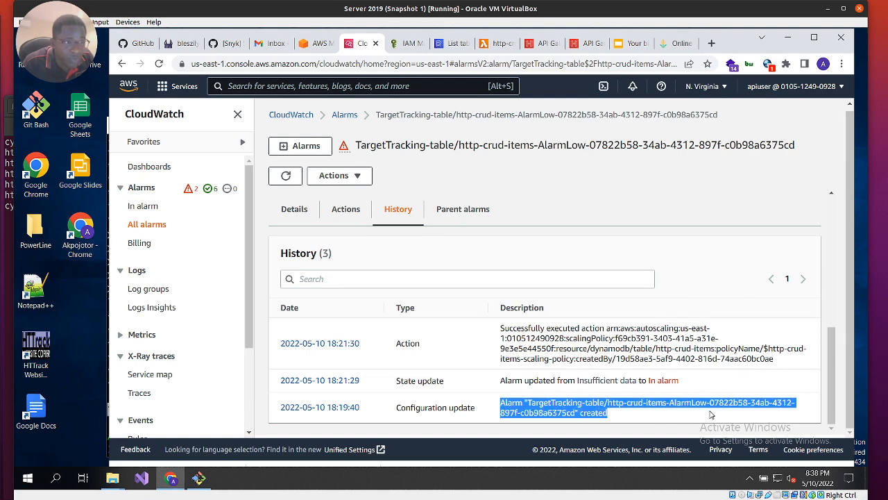
left_click_drag(776, 360, 510, 326)
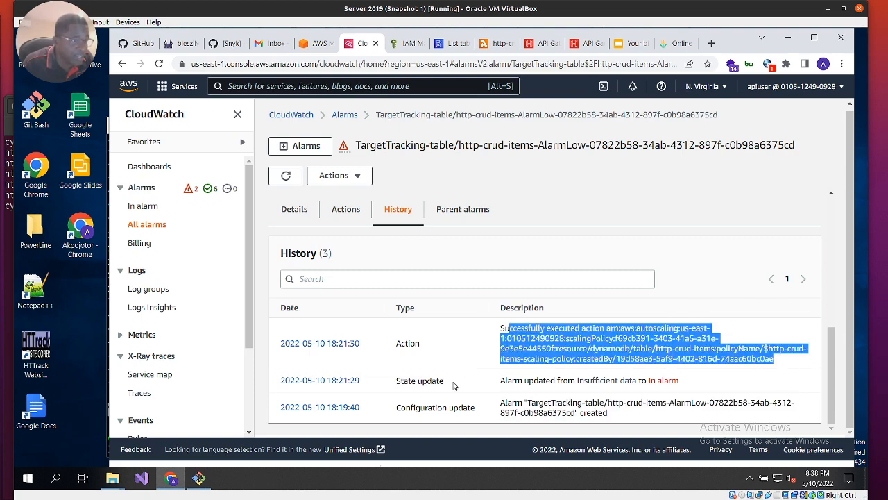
scroll(356, 363, "up", 5)
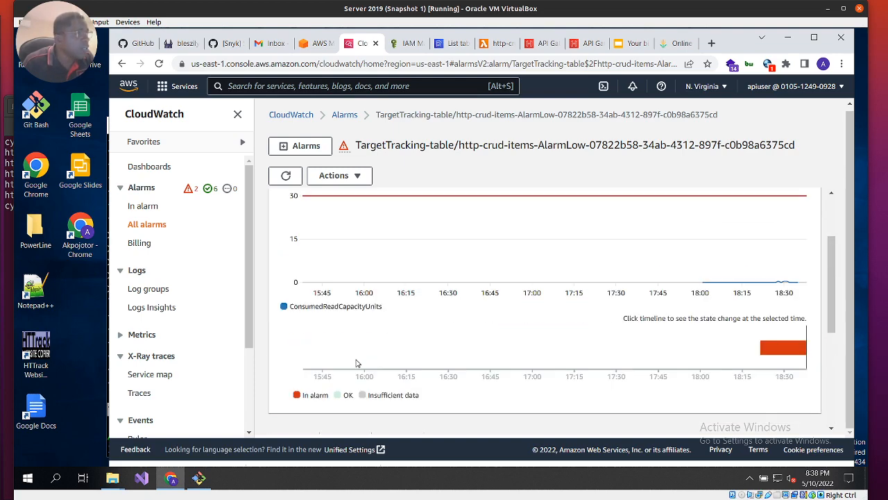
Open the log stream of the /aws/lambda/http-crud-function log group and expand its first START event
left_click(139, 291)
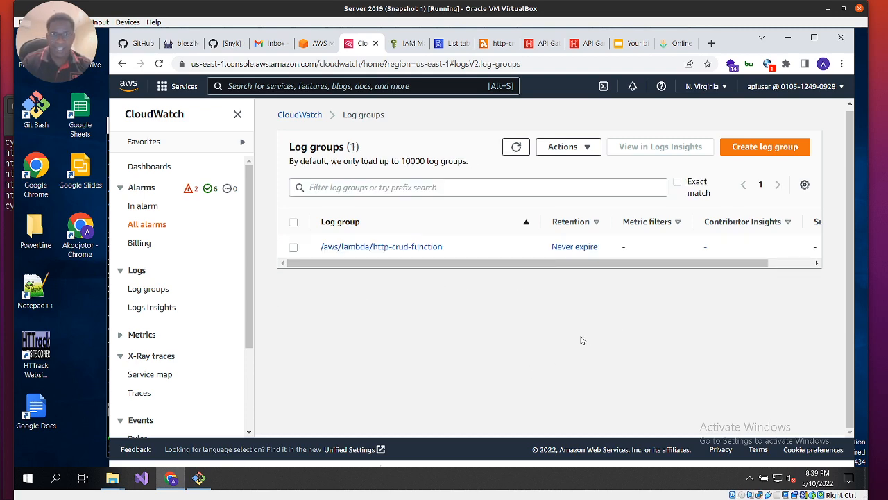
left_click(364, 246)
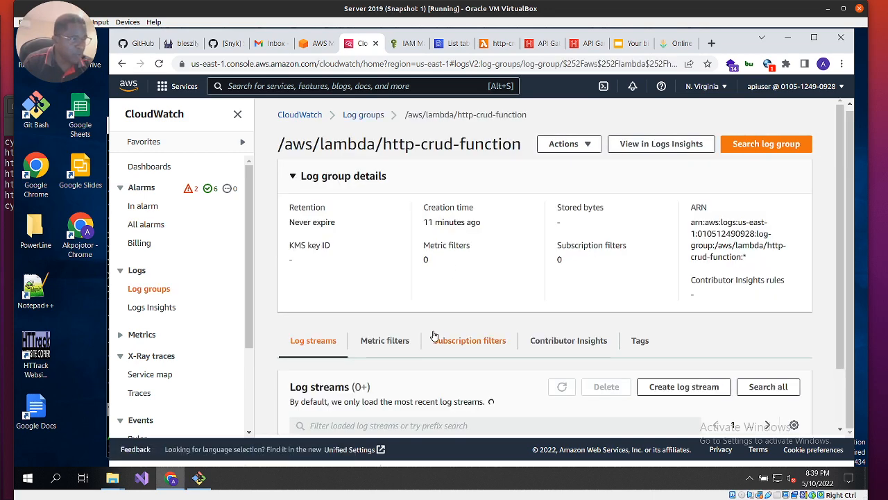
scroll(488, 336, "down", 1)
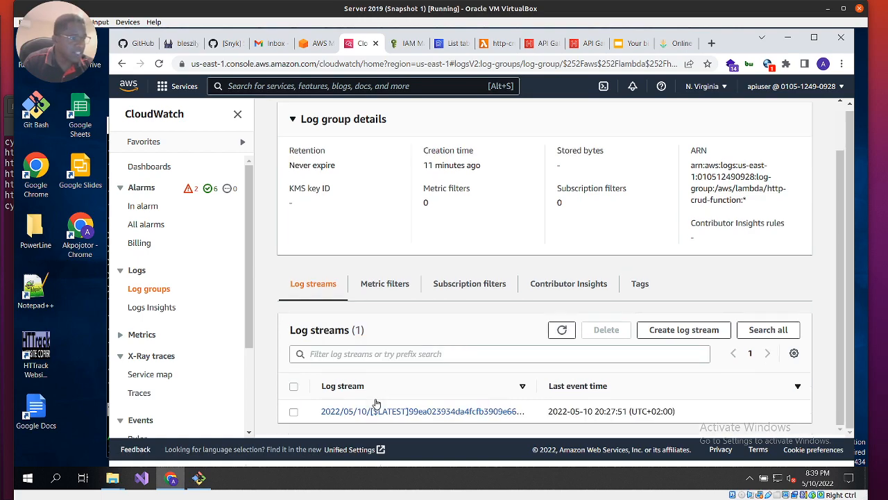
left_click(434, 413)
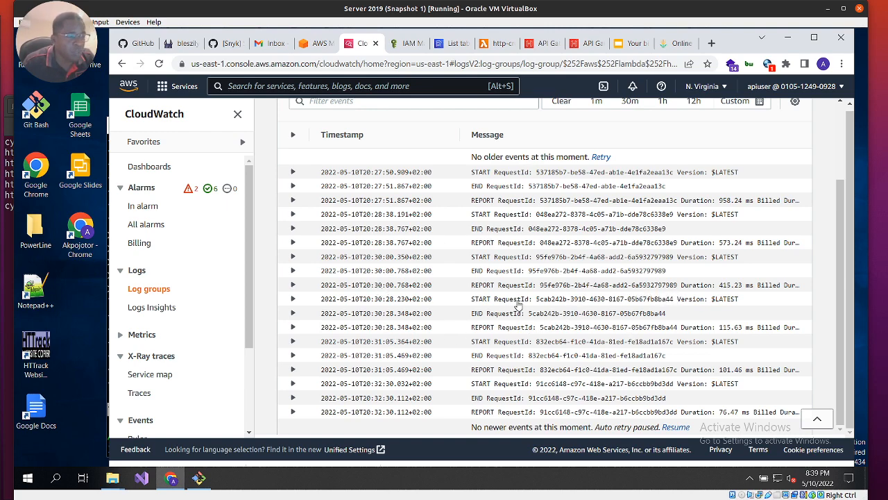
left_click(293, 173)
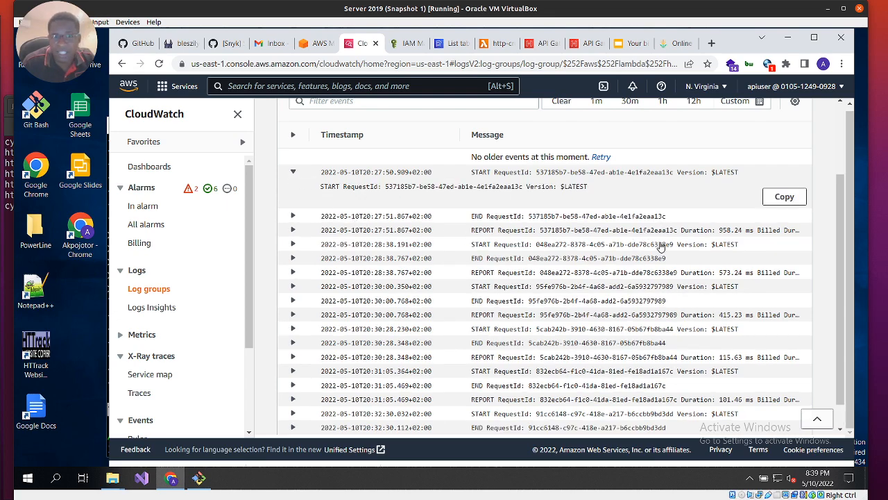